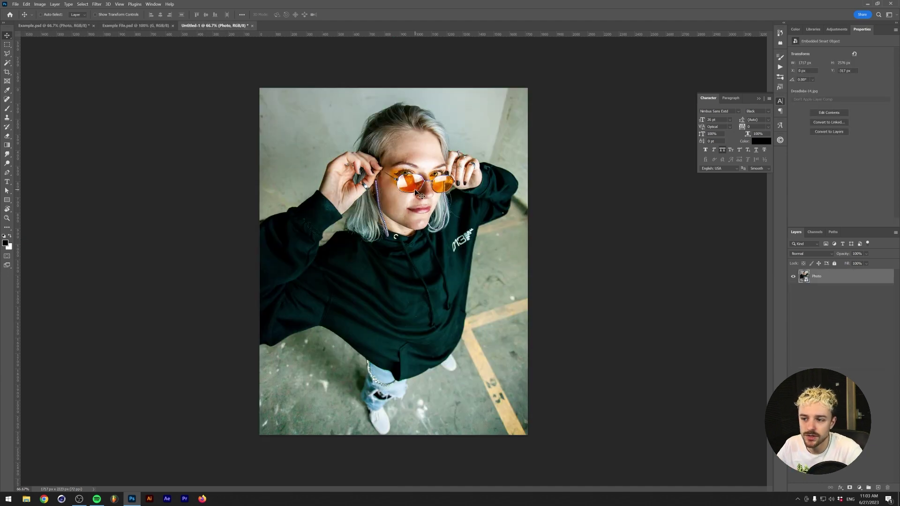
Step: Apply a Lens Correction smart filter with Remove Distortion at +100, then toggle it off to compare
left_click(97, 4)
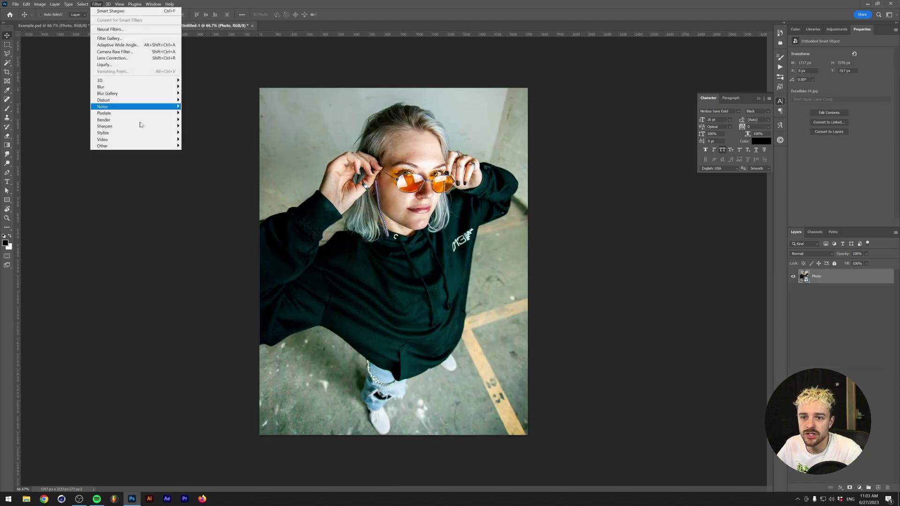
left_click(134, 59)
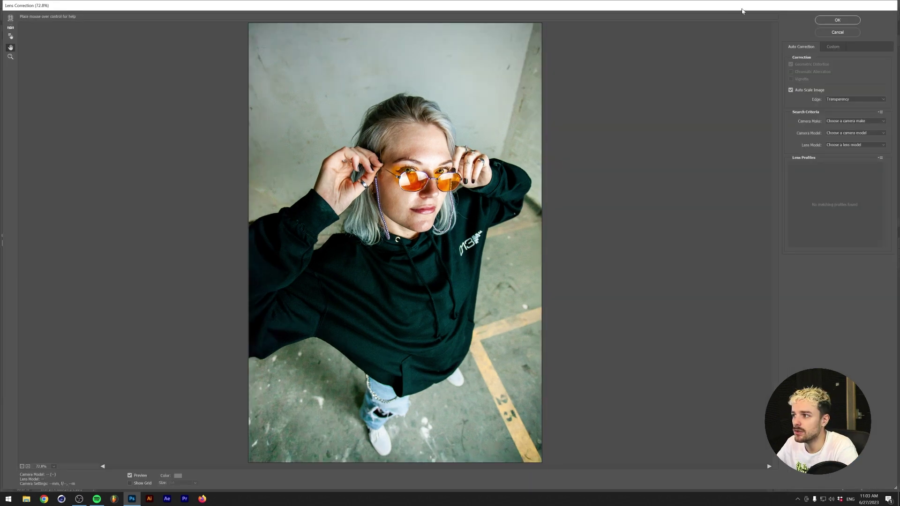
left_click(835, 47)
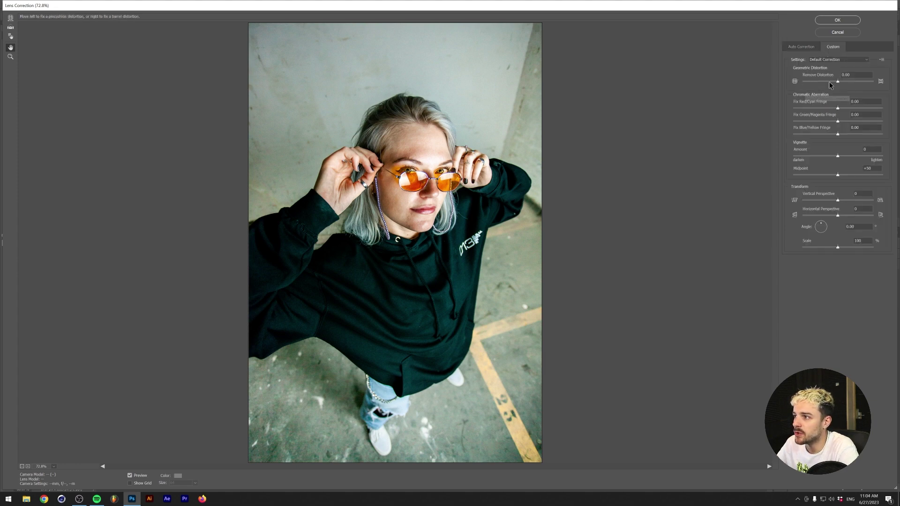
left_click_drag(839, 83, 883, 84)
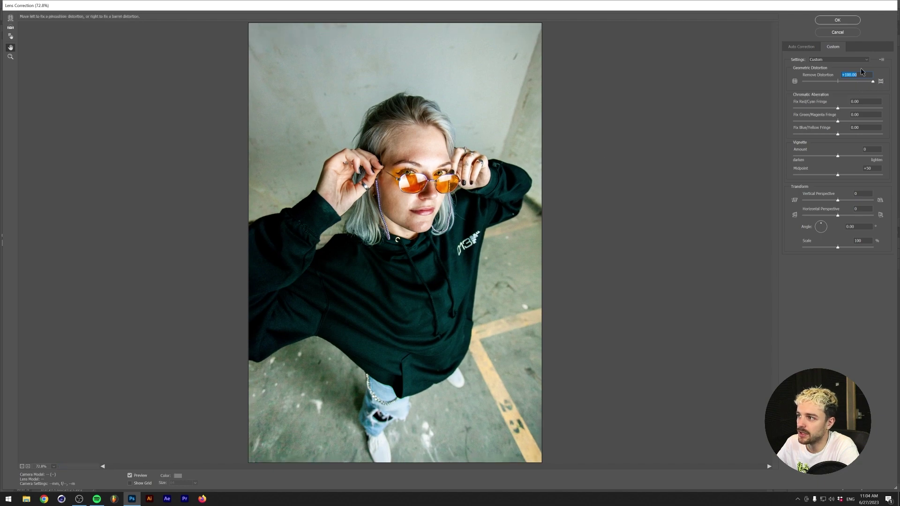
left_click(837, 20)
left_click(814, 300)
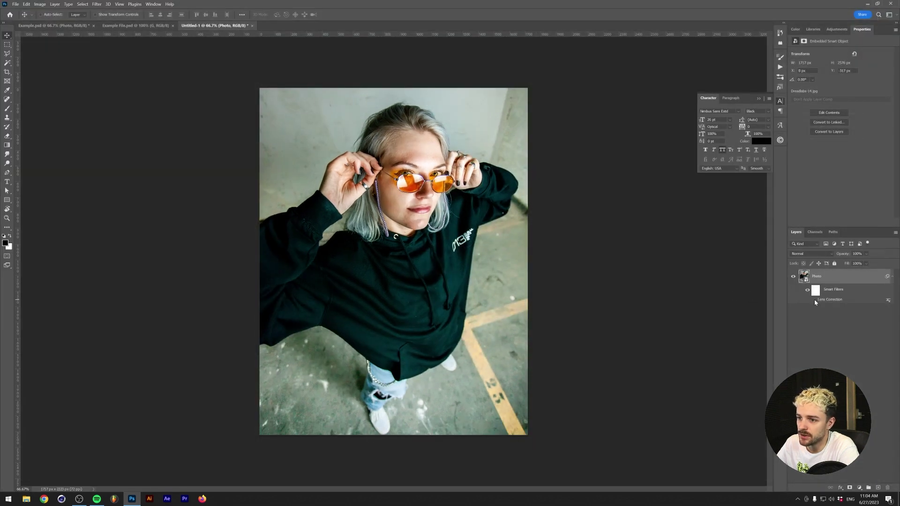
Step: Convert the rooftop photo's Background into Layer 0 and make it a smart object
left_click(813, 299)
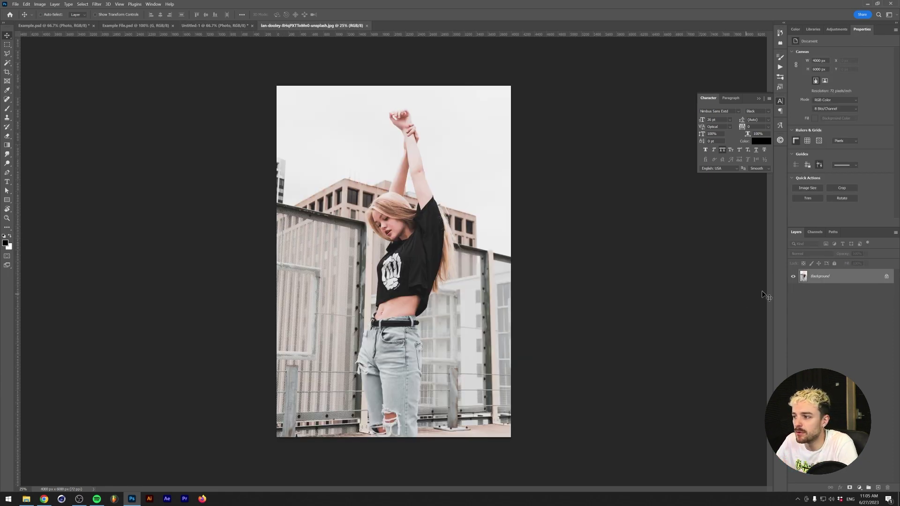
right_click(871, 275)
left_click(886, 276)
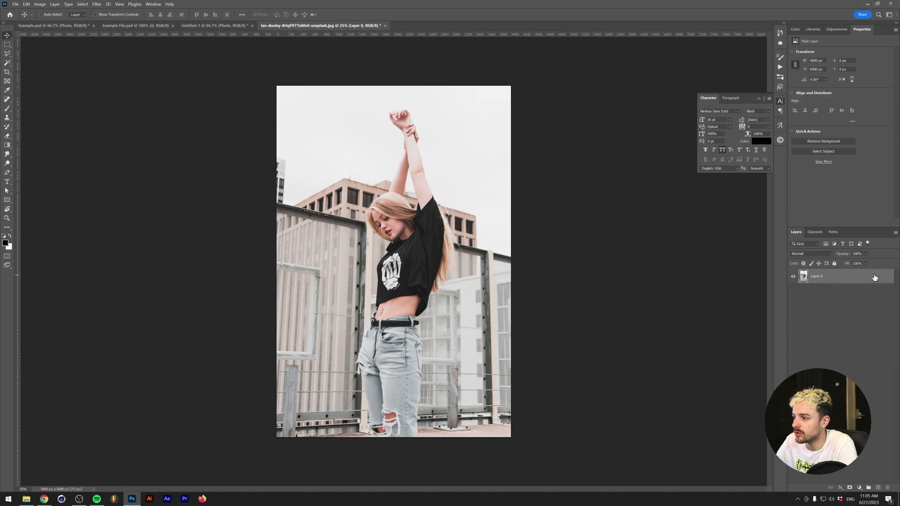
right_click(872, 276)
left_click(835, 310)
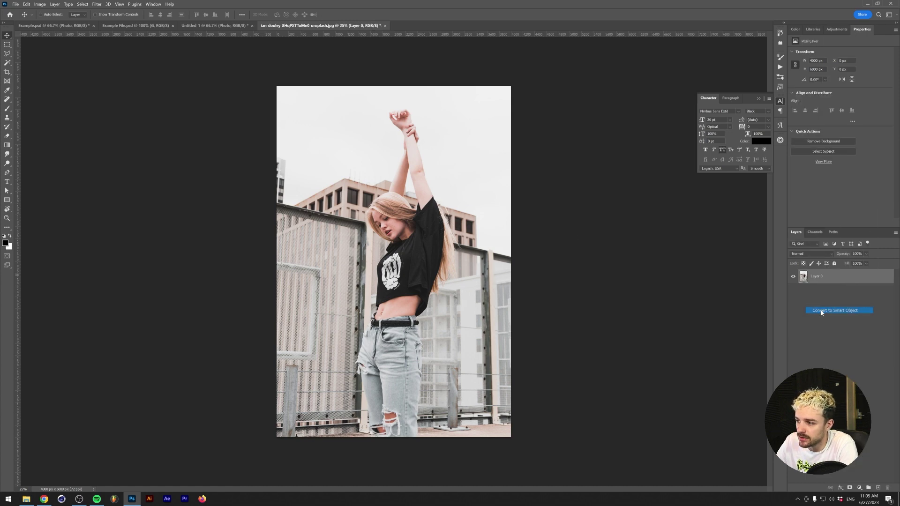
Step: Apply a Lens Correction smart filter with strong Remove Distortion to Layer 0
left_click(96, 4)
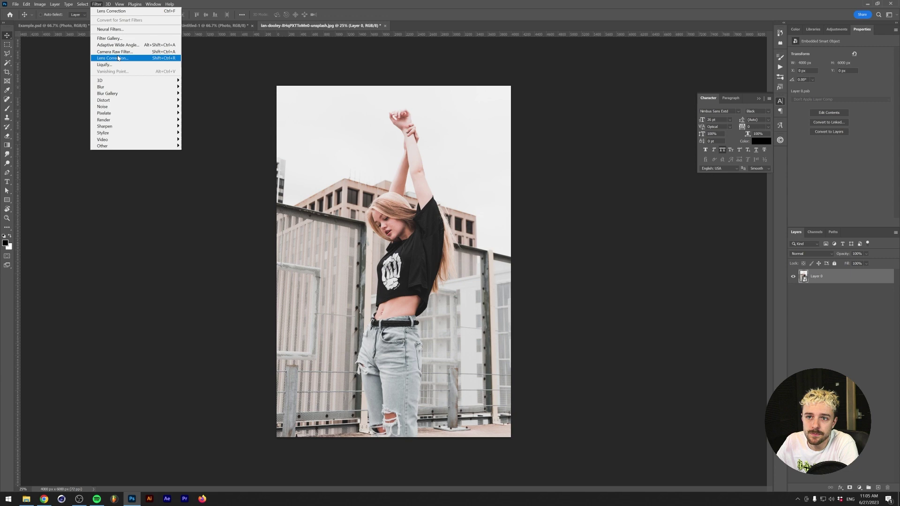
left_click(112, 58)
left_click(833, 46)
left_click_drag(845, 83, 877, 82)
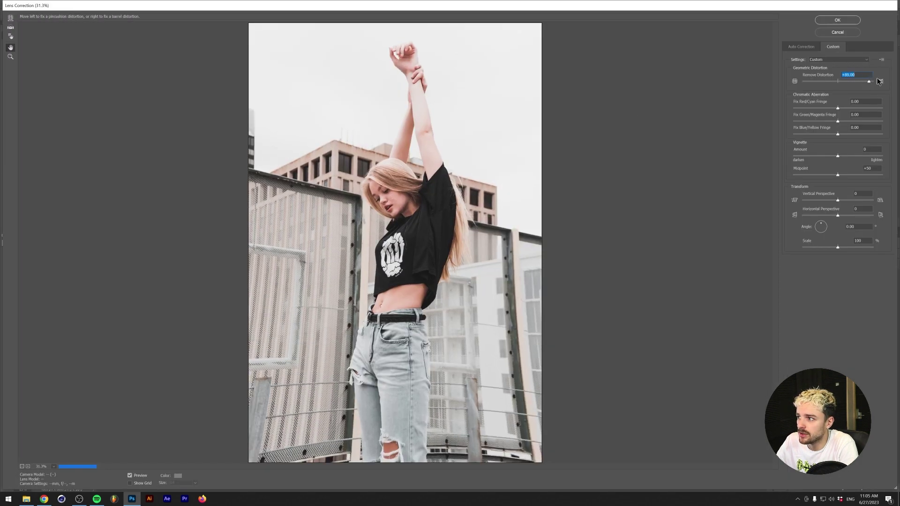
left_click(838, 20)
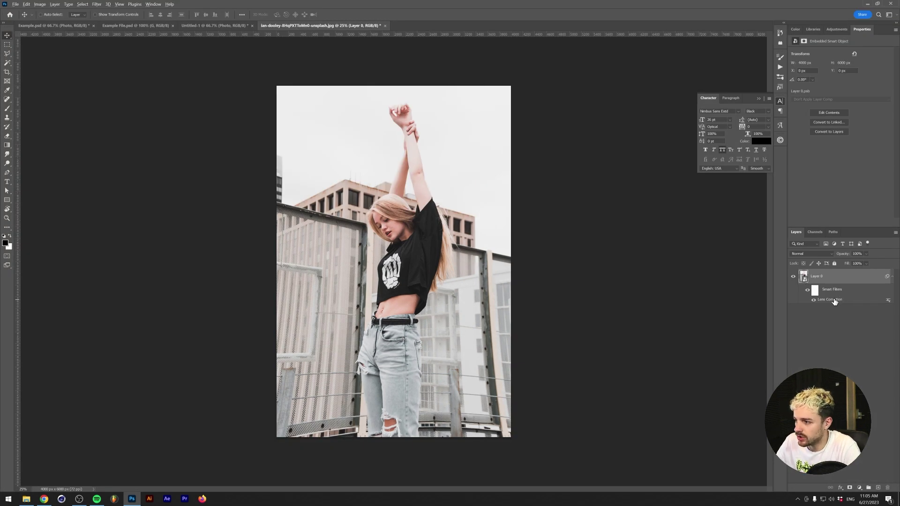
Step: Alt-duplicate the Lens Correction filter to four copies and compare the warp on and off
left_click_drag(833, 300, 830, 300)
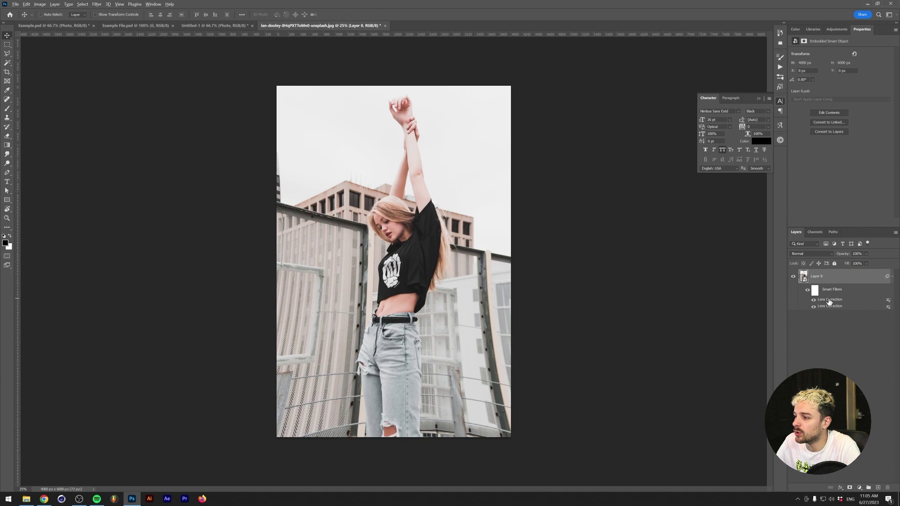
left_click_drag(828, 301, 839, 297)
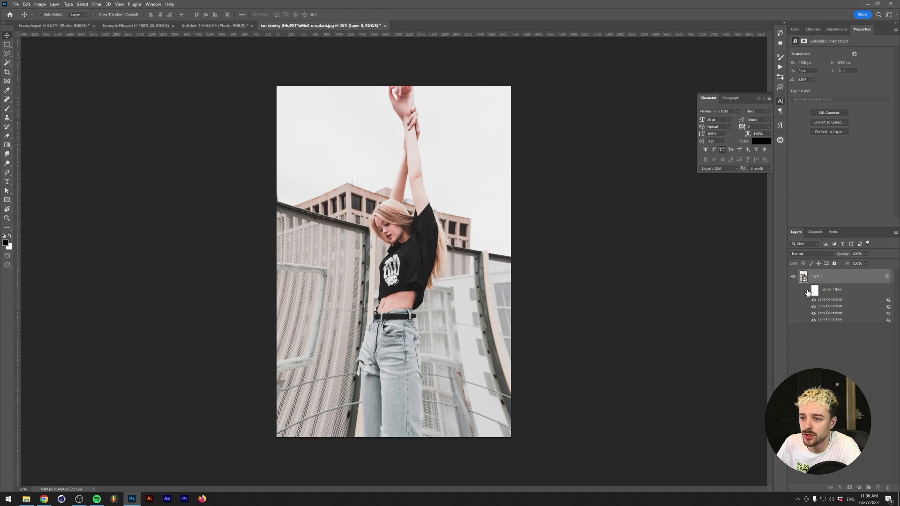
left_click(808, 290)
left_click(808, 291)
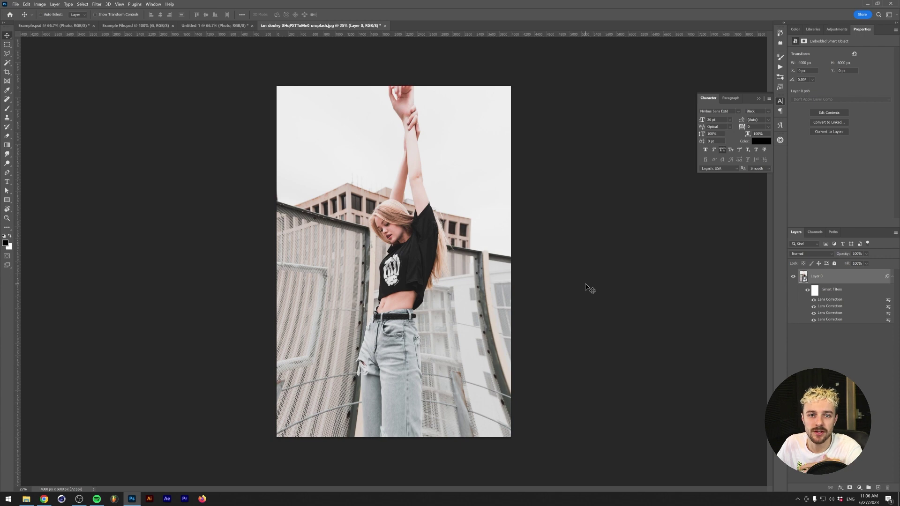
Step: Close the rooftop photo and add a 0.5 px Gaussian Blur smart filter to the portrait
key("ctrl+w")
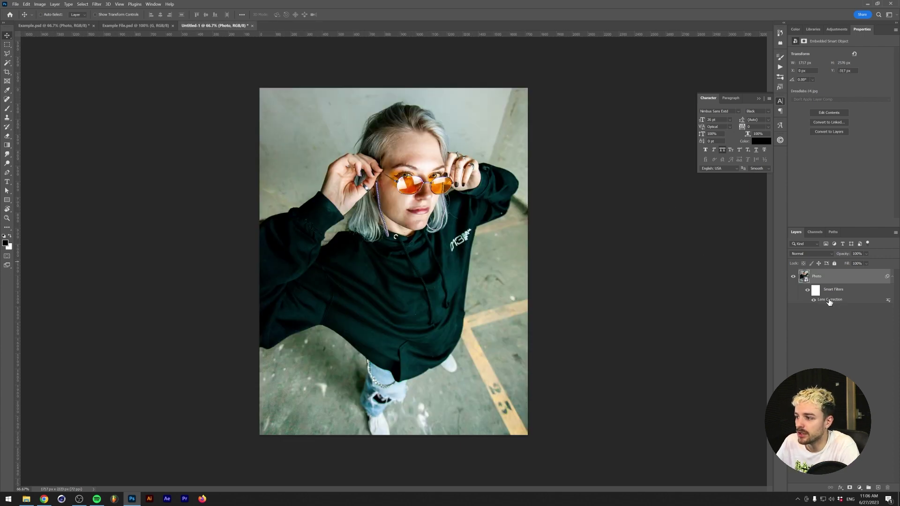
left_click(97, 4)
mouse_move(118, 89)
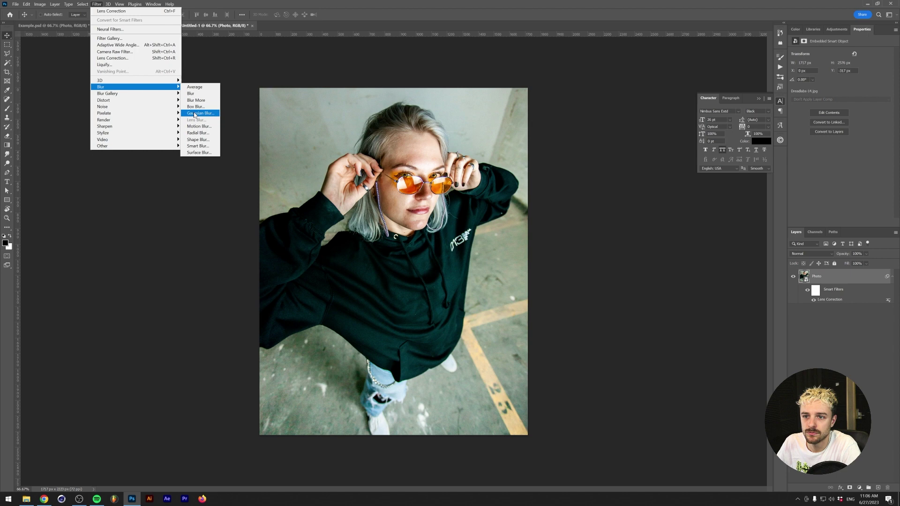
left_click(194, 115)
type(".5")
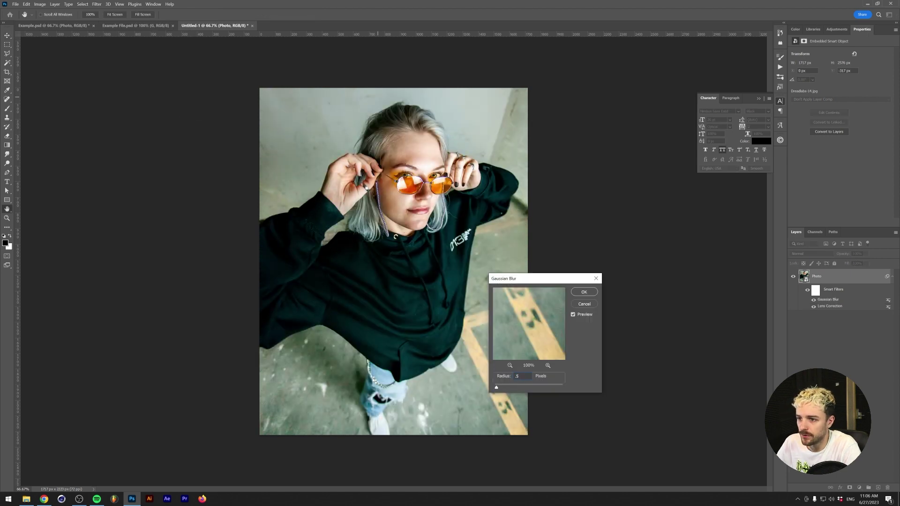
key("Return")
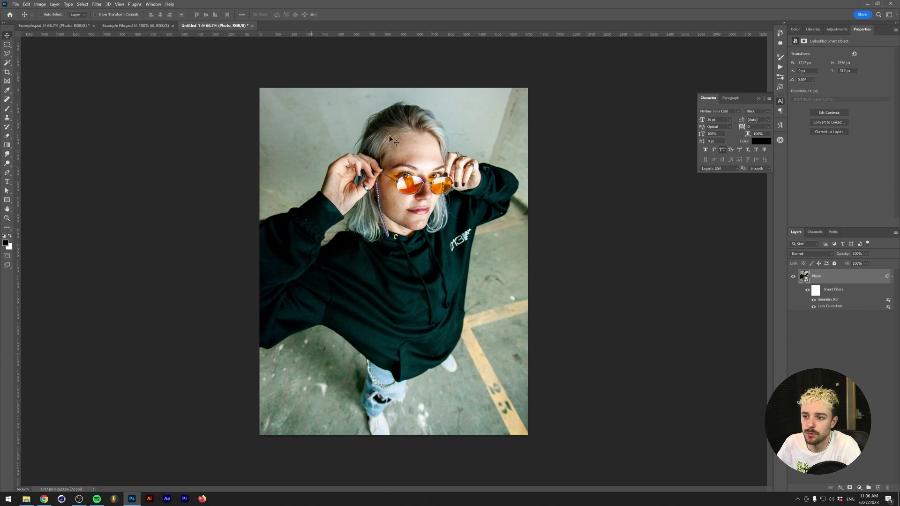
Step: Reopen the Gaussian Blur filter settings and confirm the adjusted radius
double_click(827, 300)
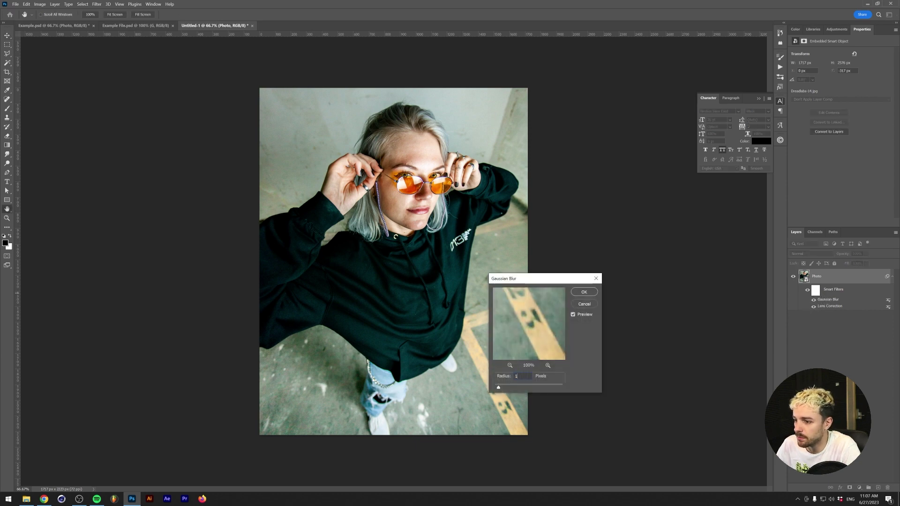
key("Return")
left_click(97, 4)
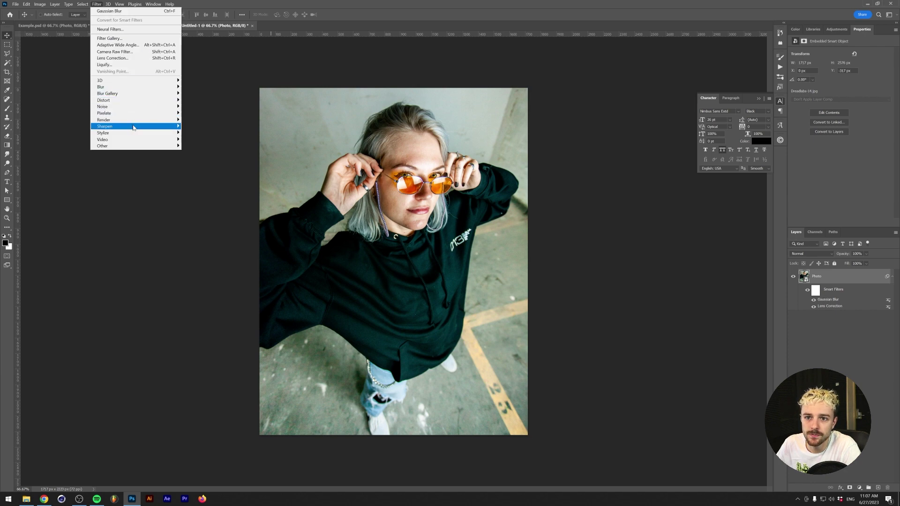
Step: Add a Smart Sharpen smart filter at 500% amount with a 3.5 px radius
mouse_move(131, 127)
left_click(201, 149)
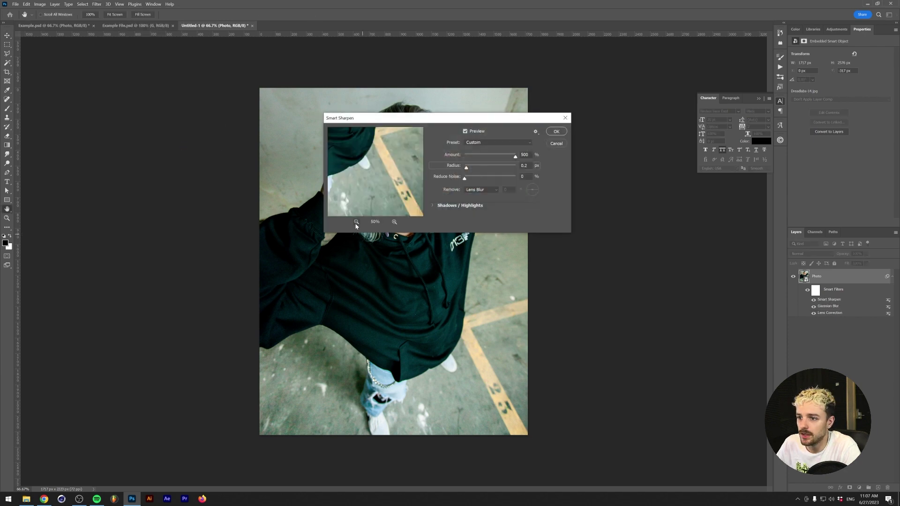
left_click(356, 221)
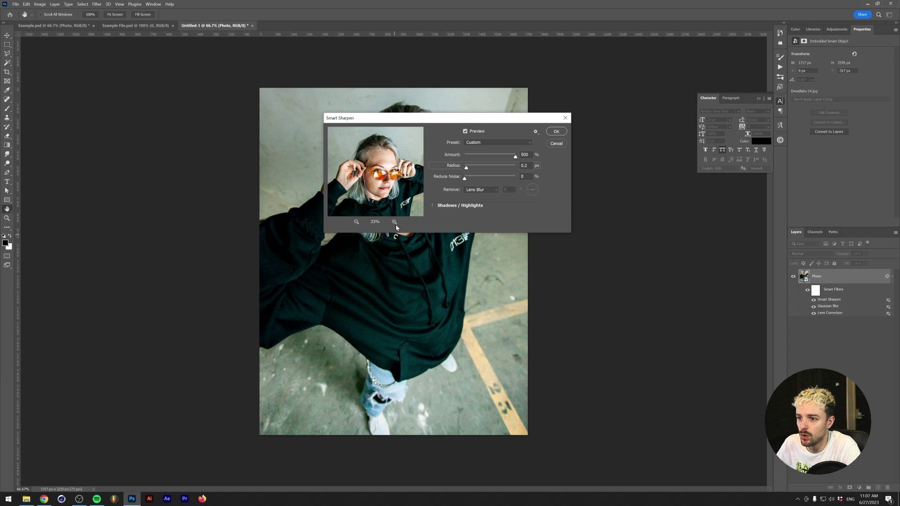
left_click(394, 222)
left_click_drag(466, 168, 491, 168)
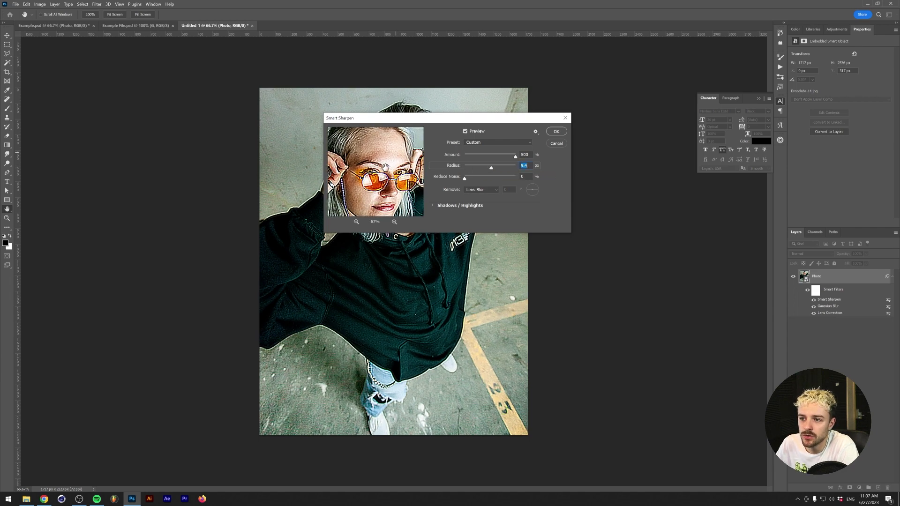
left_click_drag(394, 118, 562, 186)
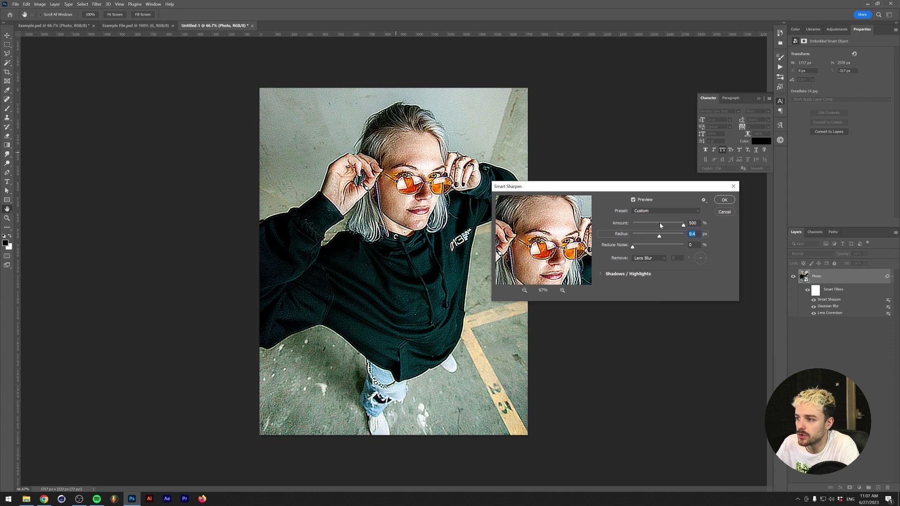
left_click_drag(658, 237, 654, 238)
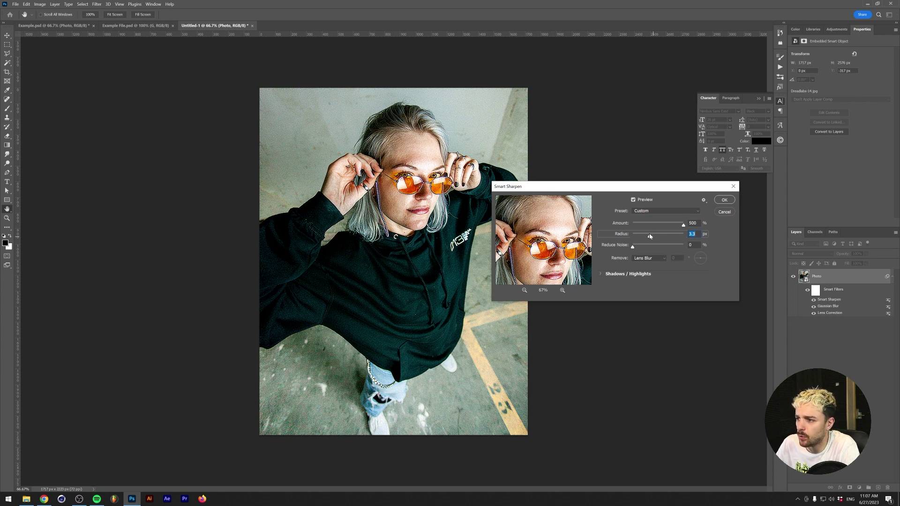
left_click_drag(649, 236, 651, 237)
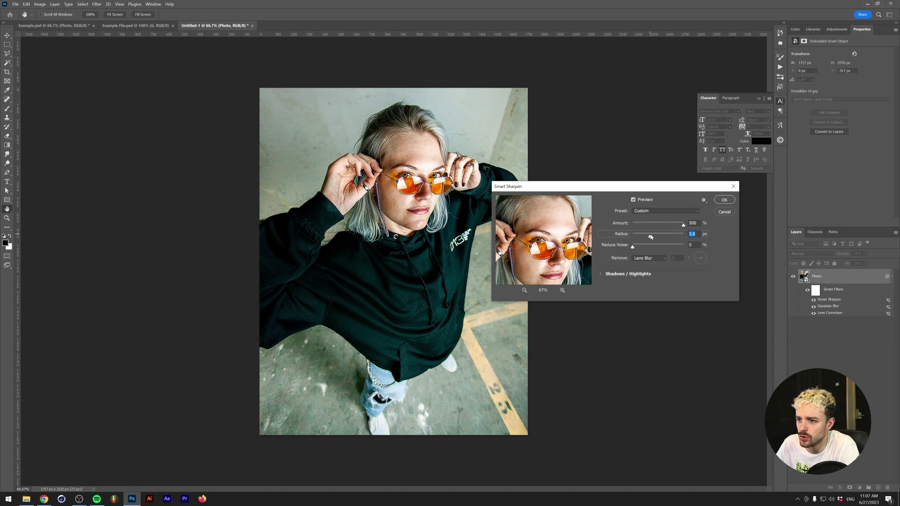
left_click(717, 200)
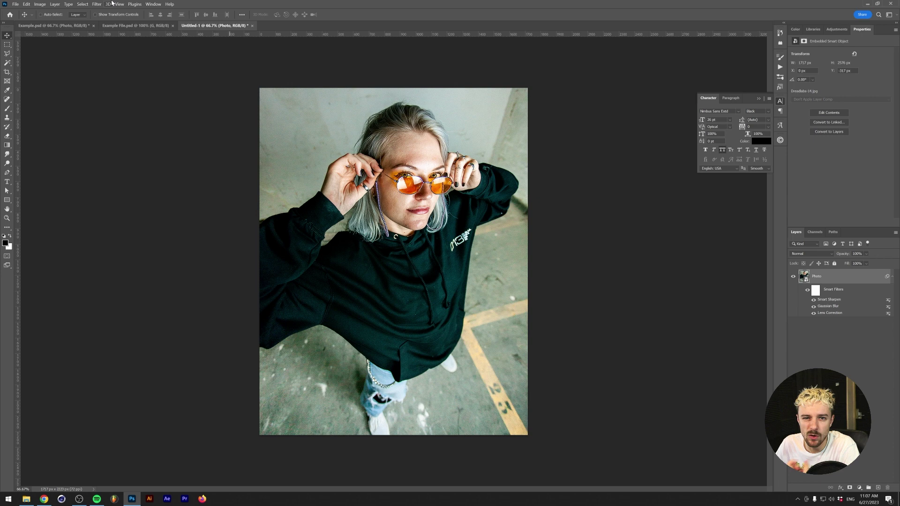
Step: Add a second 0.5 px Gaussian Blur smart filter above the Smart Sharpen
left_click(97, 4)
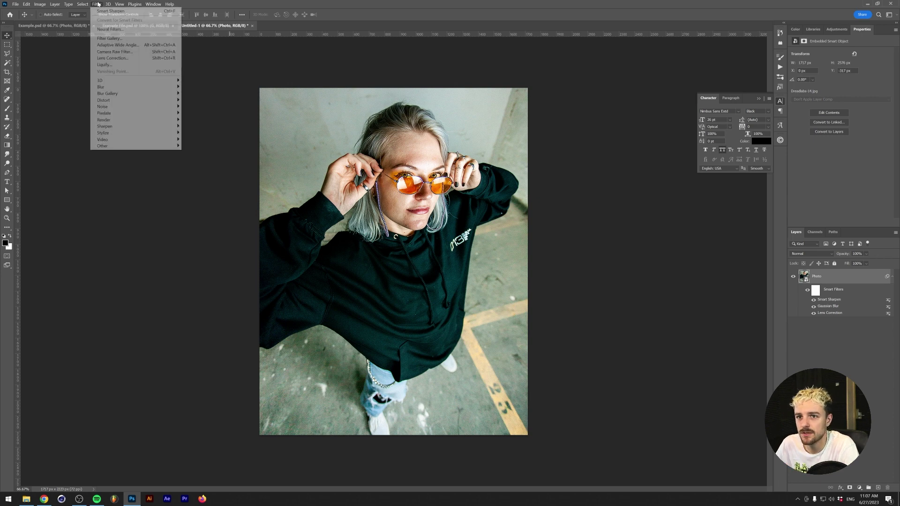
mouse_move(103, 3)
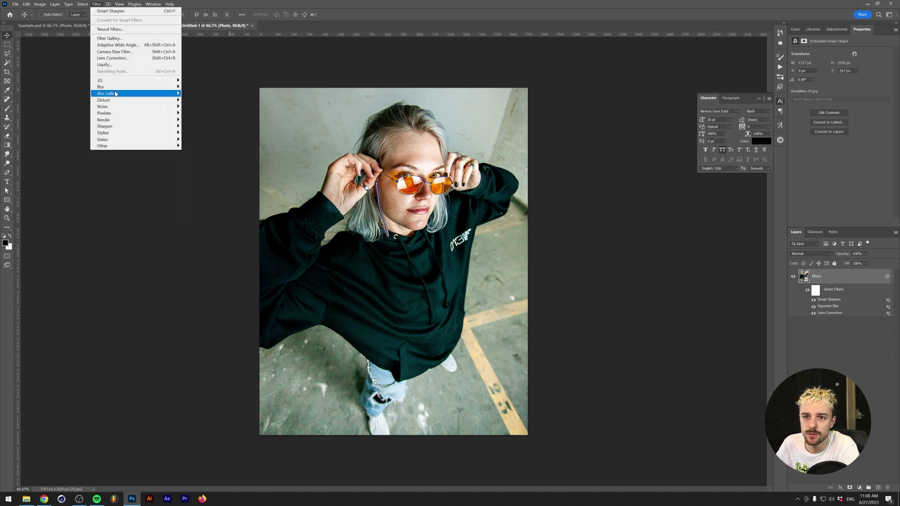
mouse_move(136, 87)
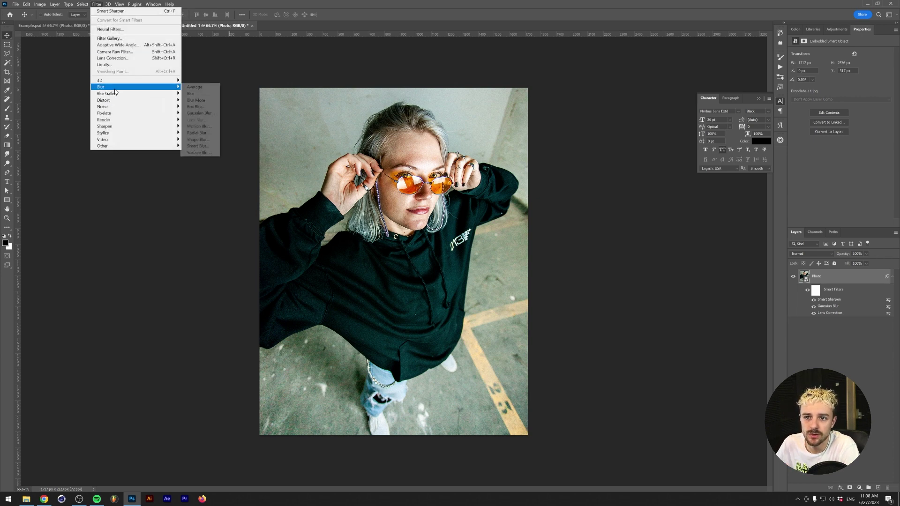
left_click(201, 113)
type(".5")
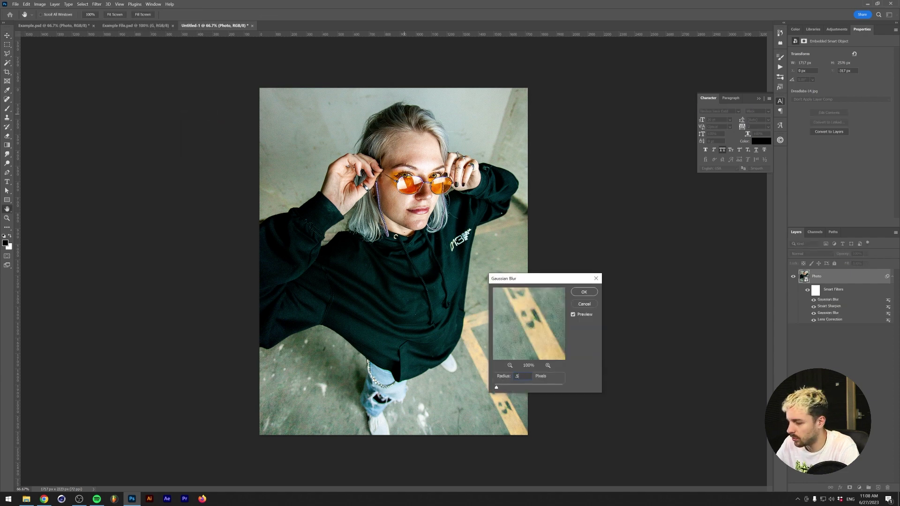
key("Return")
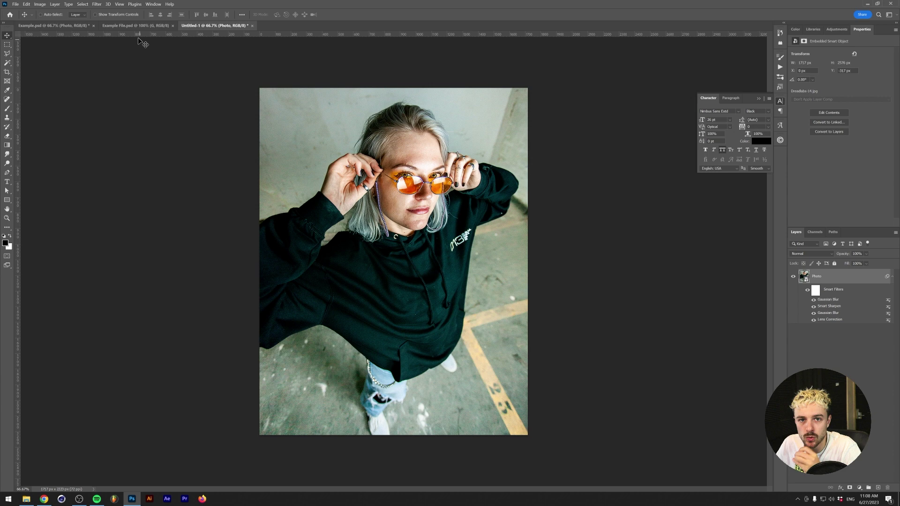
Step: Select the skin with Color Range's Skin Tones preset at fuzziness 34
left_click(83, 4)
left_click(98, 69)
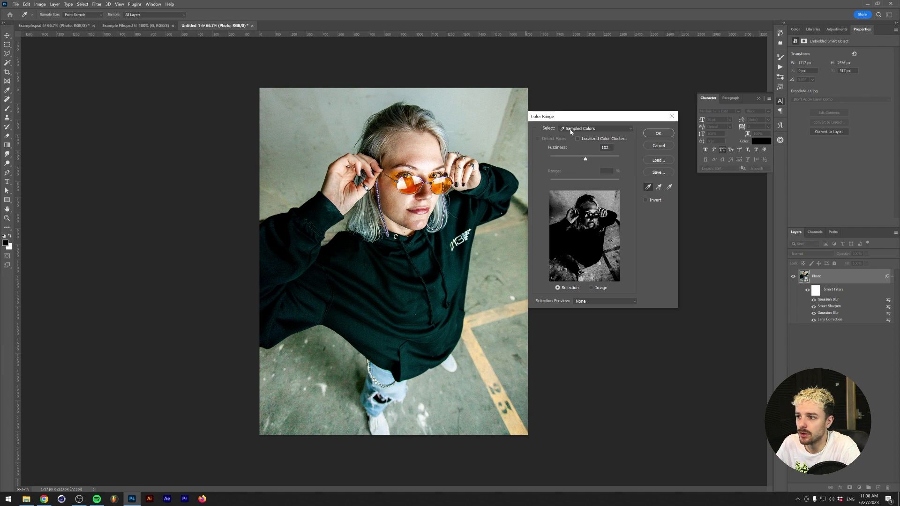
left_click(574, 129)
left_click(570, 221)
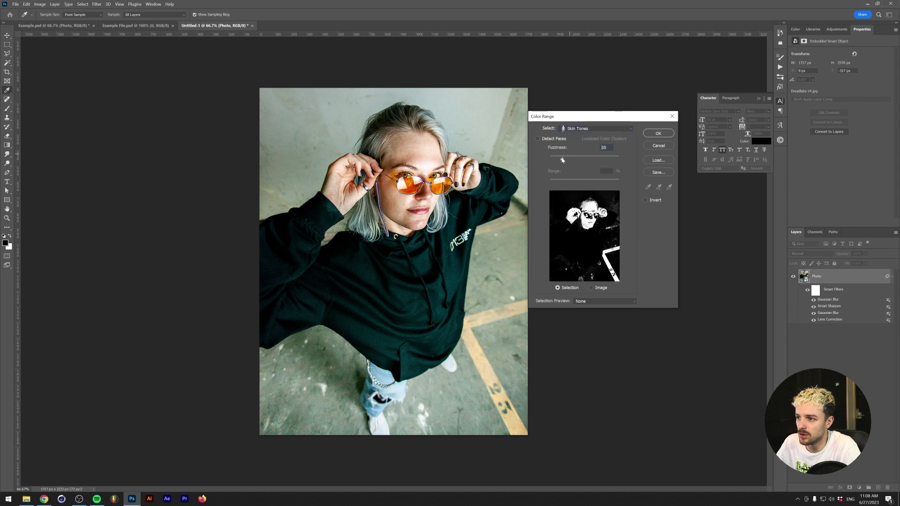
left_click_drag(562, 160, 563, 161)
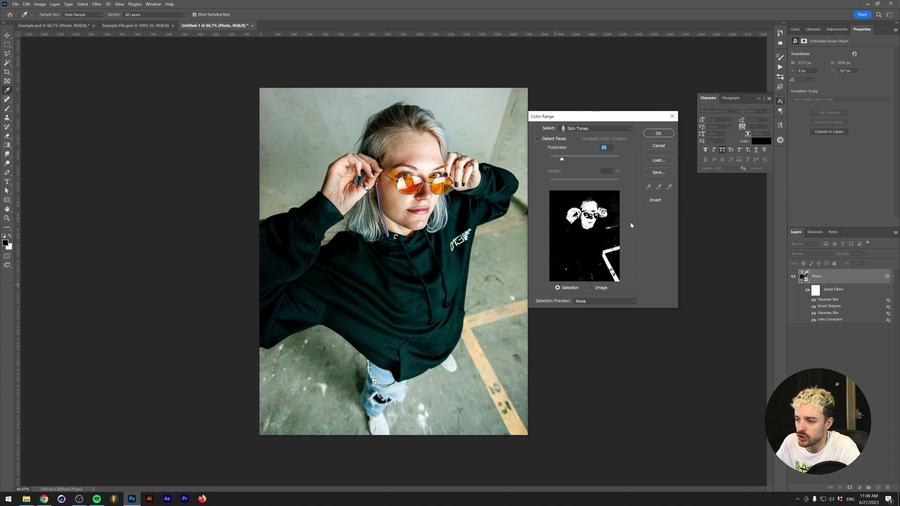
left_click(651, 134)
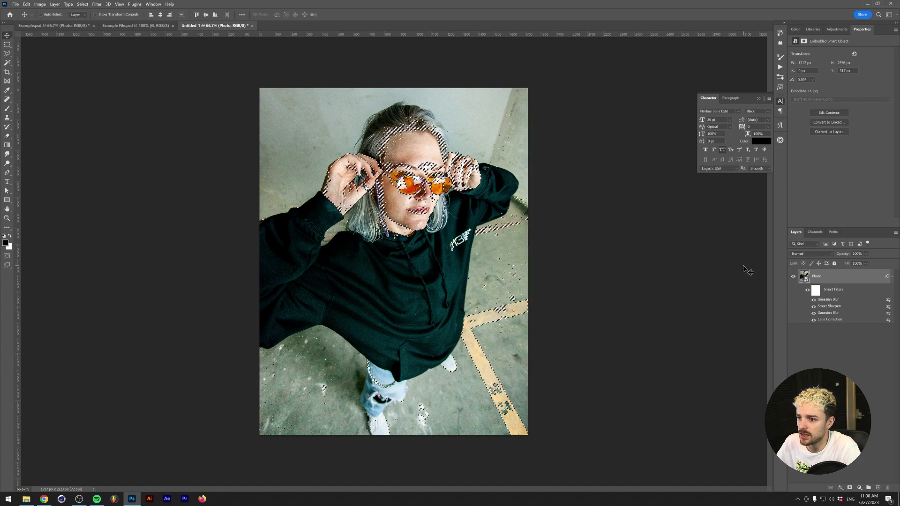
Step: Add a Hue/Saturation adjustment layer limited to the skin selection and view its mask
left_click(837, 30)
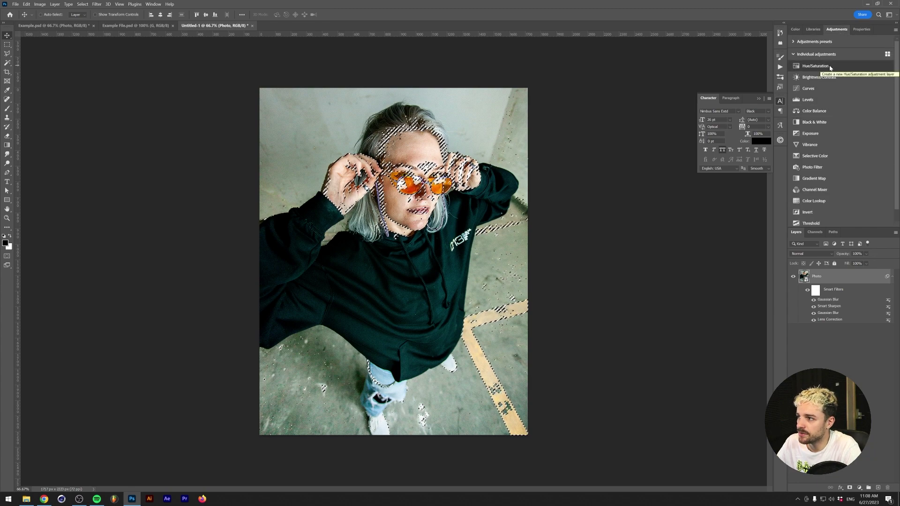
left_click(830, 67)
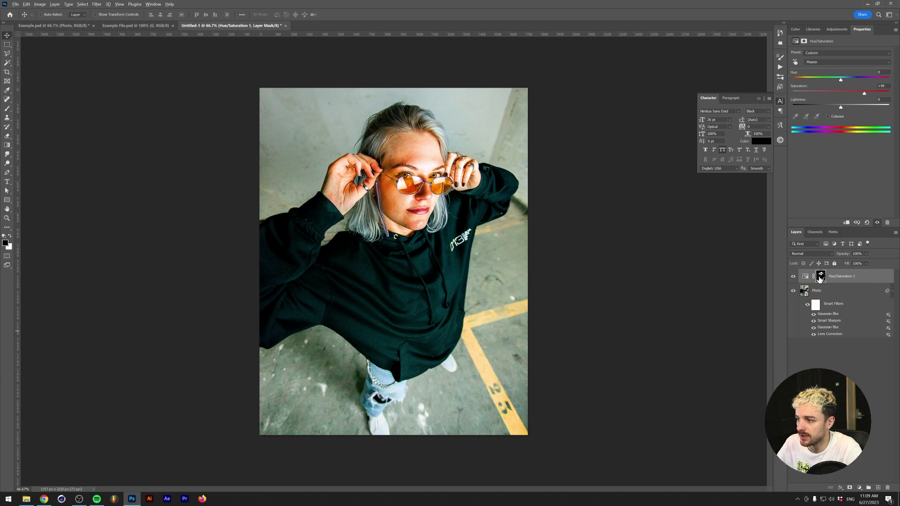
left_click(821, 277, "alt")
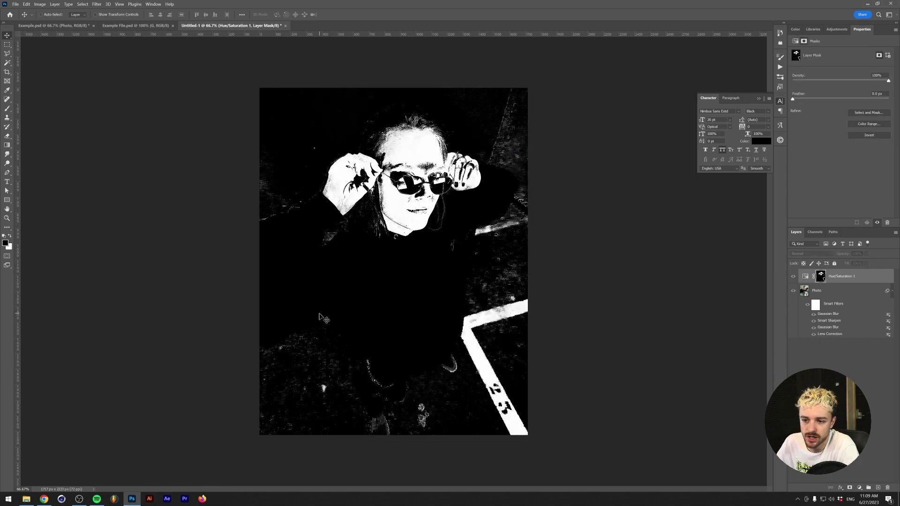
Step: Paint black on the mask with a 400 px brush over the floor stripe and background texture
key("b")
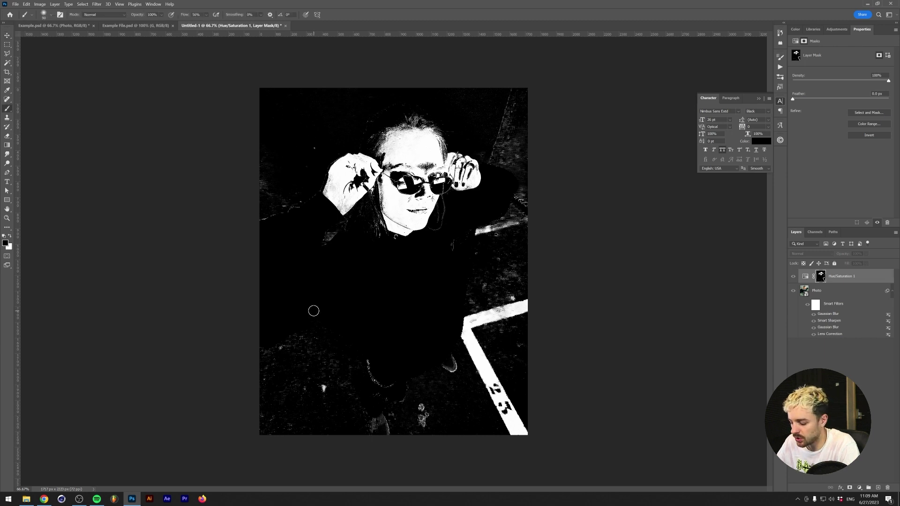
key("bracketright")
key("bracketright")
key("bracketright")
key("bracketright")
key("bracketright")
key("bracketright")
key("bracketright")
key("bracketright")
key("bracketright")
key("bracketright")
key("bracketright")
key("bracketright")
key("bracketright")
key("bracketright")
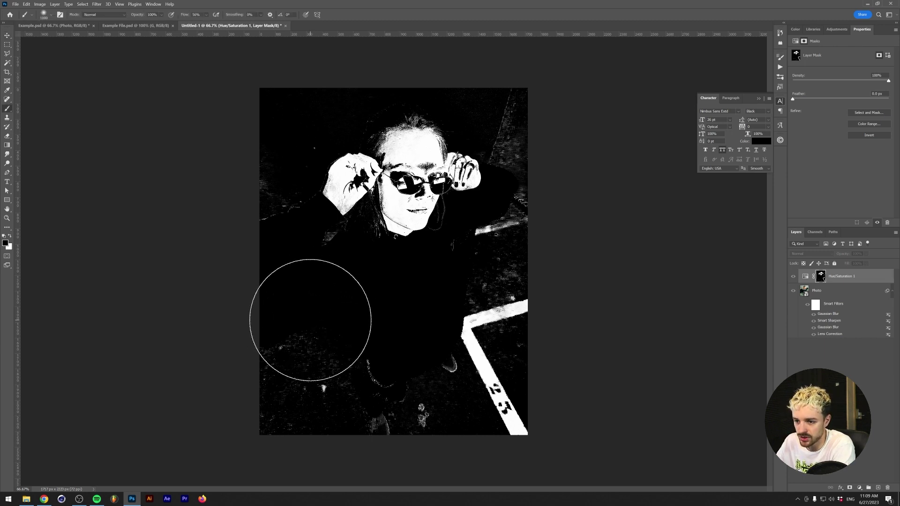
key("bracketleft")
key("bracketleft")
key("bracketleft")
key("bracketleft")
key("bracketleft")
key("bracketleft")
mouse_move(522, 431)
left_mouse_down()
mouse_move(476, 373)
mouse_move(497, 328)
mouse_move(526, 313)
left_mouse_up()
key("ctrl+z")
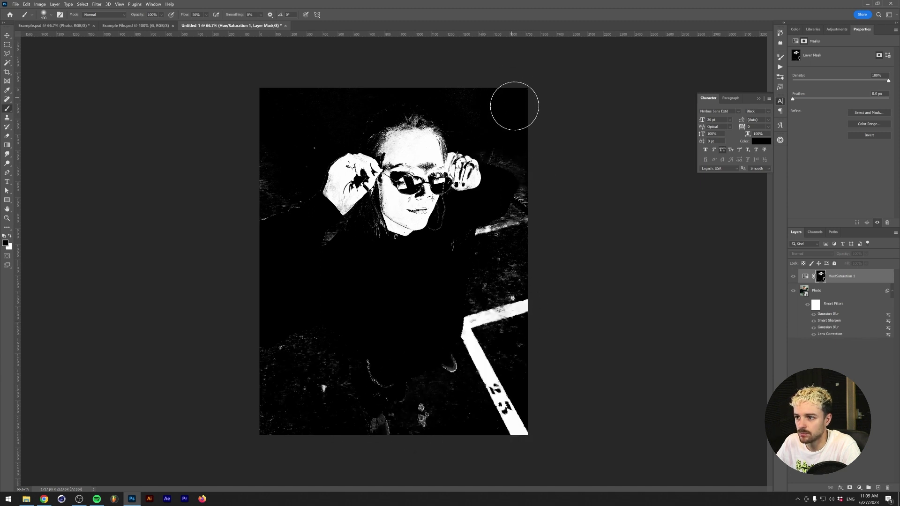
mouse_move(515, 106)
left_mouse_down()
mouse_move(476, 253)
mouse_move(457, 399)
mouse_move(251, 352)
mouse_move(217, 231)
mouse_move(291, 182)
mouse_move(331, 261)
left_mouse_up()
key("bracketleft")
key("bracketleft")
key("bracketleft")
key("bracketleft")
key("bracketleft")
key("bracketleft")
key("bracketleft")
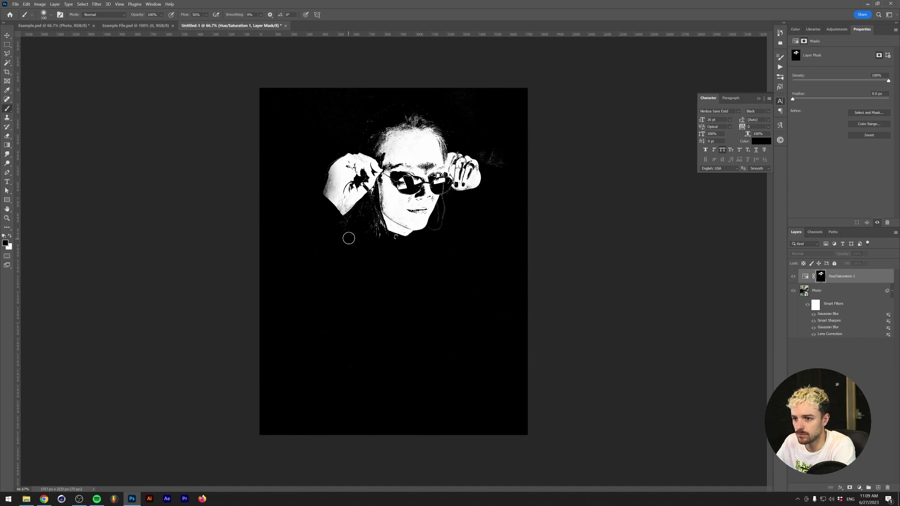
key("ctrl+2")
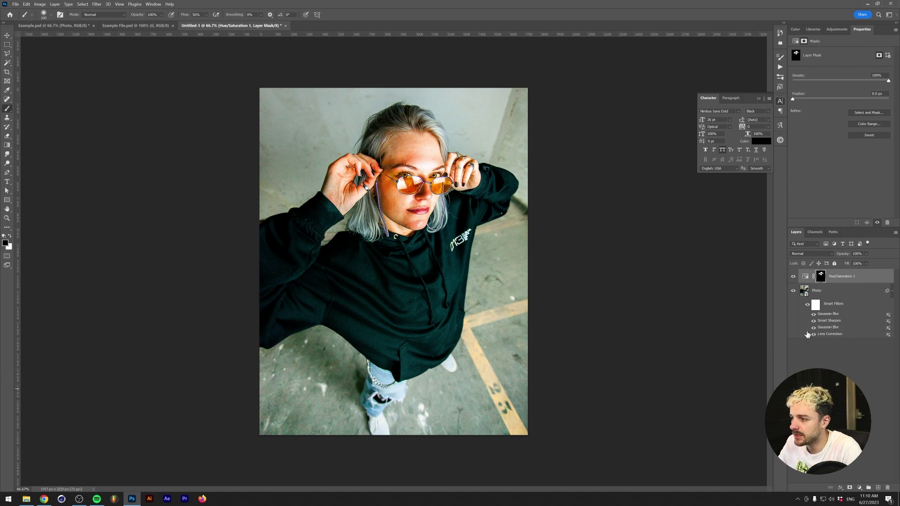
Step: Select the woman on the Photo layer via Select Subject, refine in Select and Mask, then invert
left_click(834, 290)
left_click(83, 5)
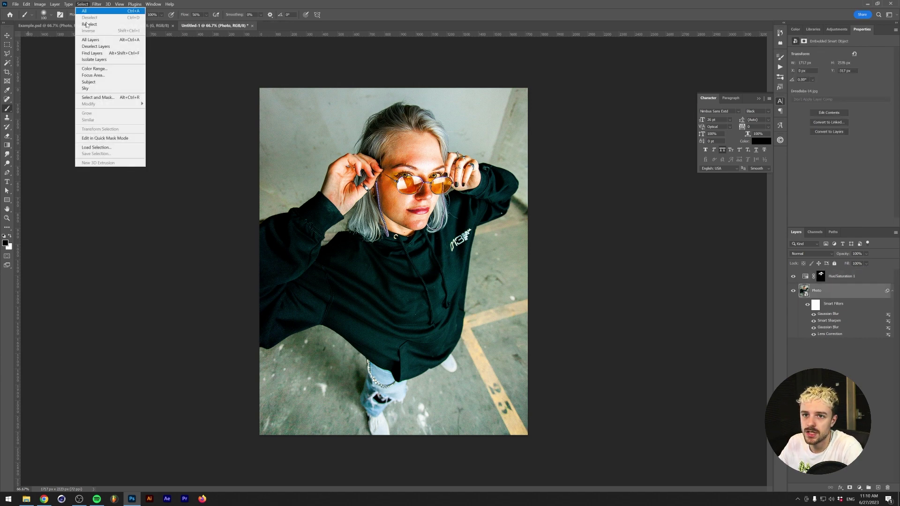
left_click(88, 82)
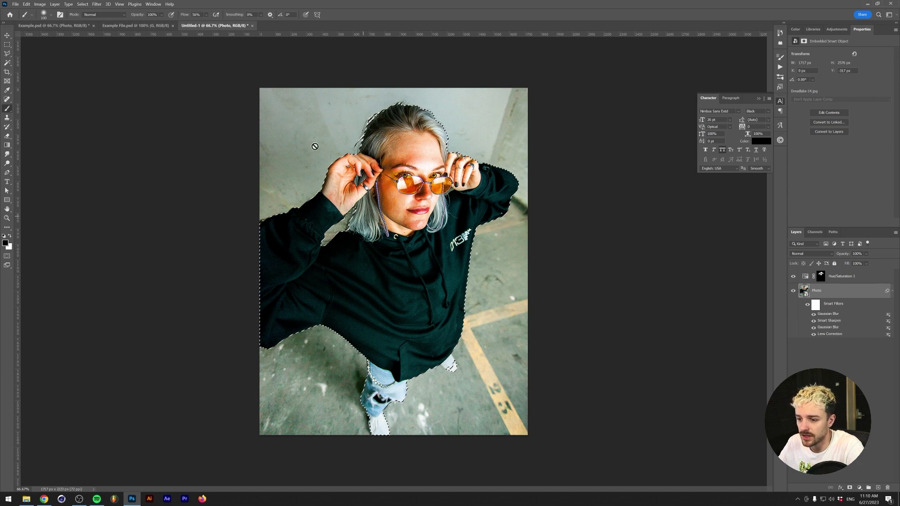
left_click(83, 4)
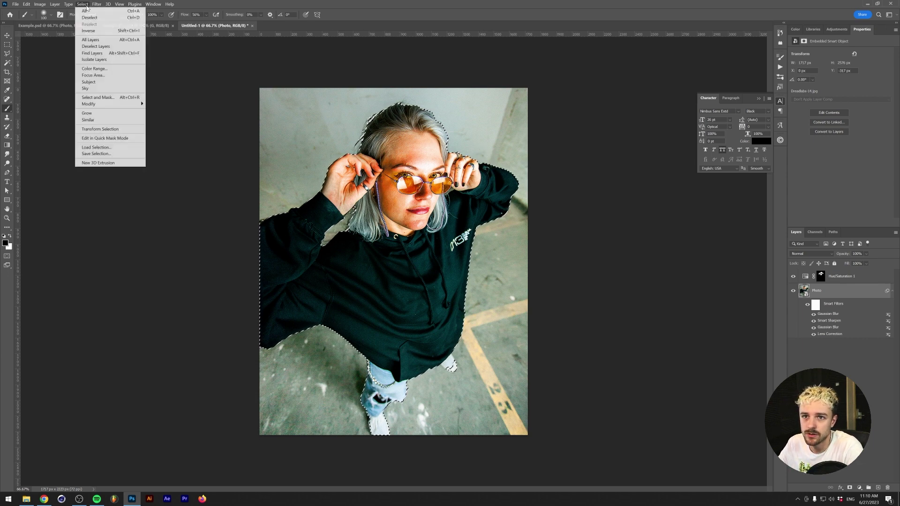
left_click(96, 97)
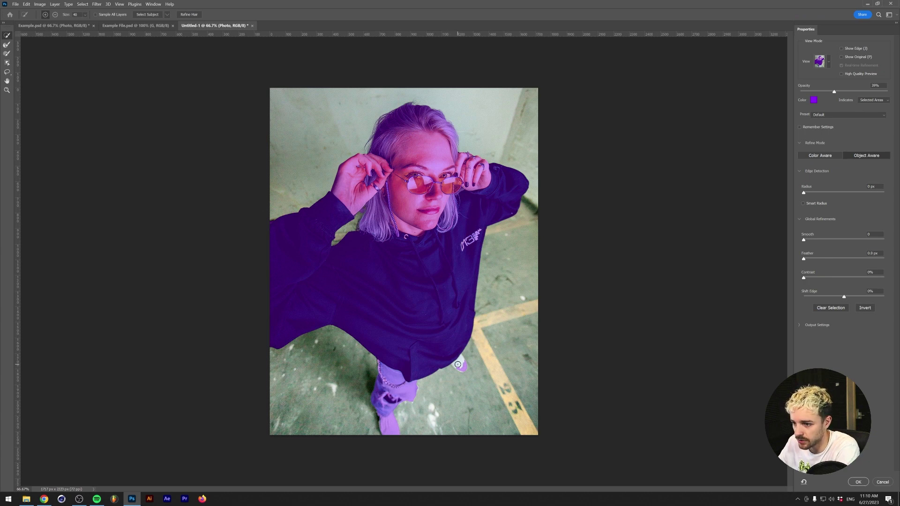
key("bracketright")
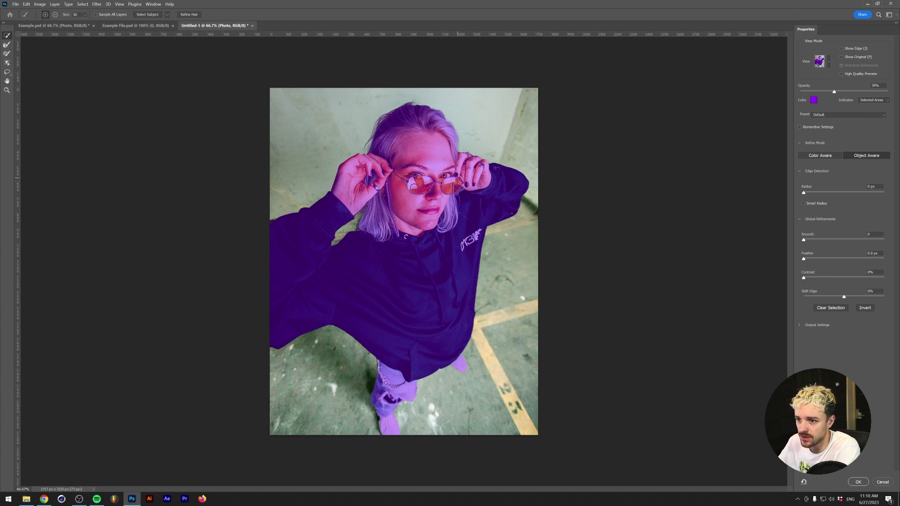
left_click(859, 482)
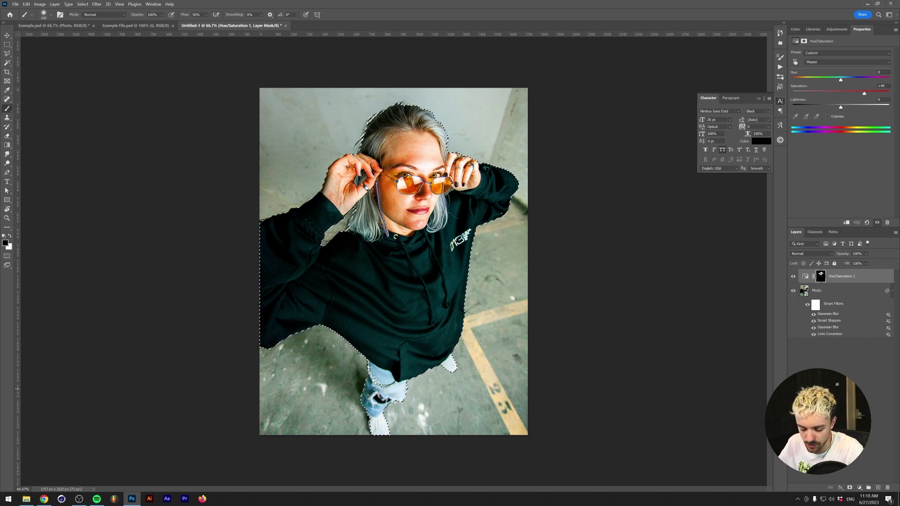
key("ctrl+shift+i")
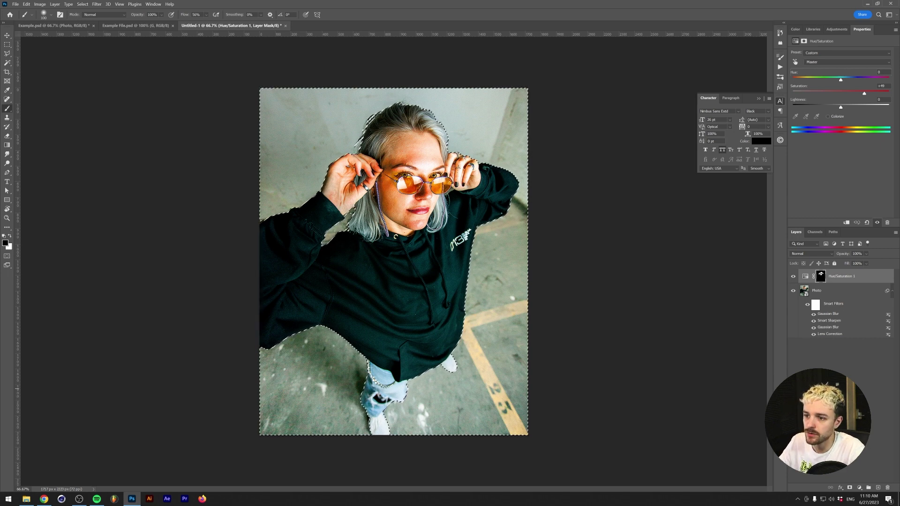
Step: Add a dark green Solid Color fill layer masked to the background
left_click(859, 488)
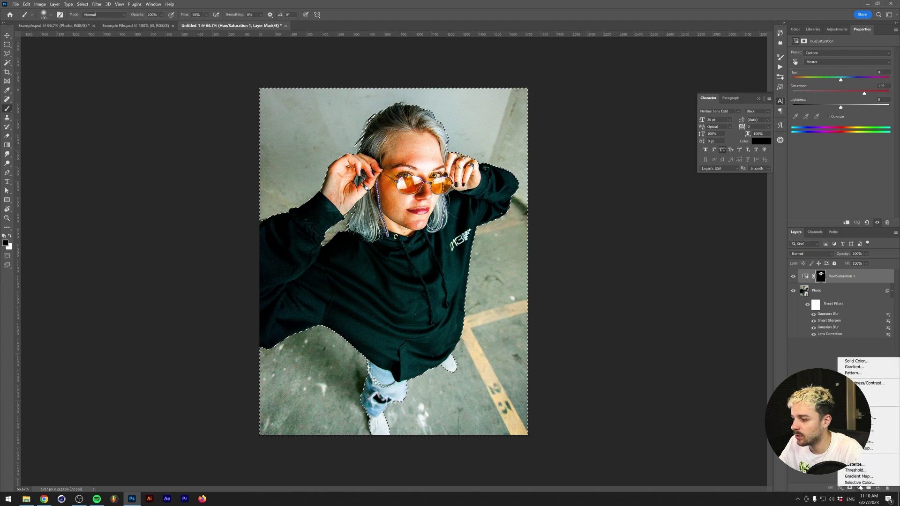
left_click(856, 361)
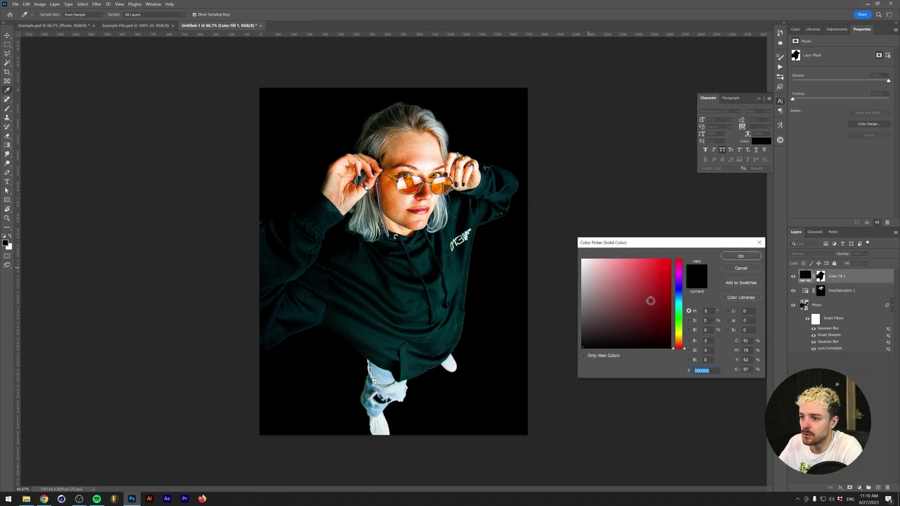
left_click(678, 319)
left_click_drag(643, 318, 630, 318)
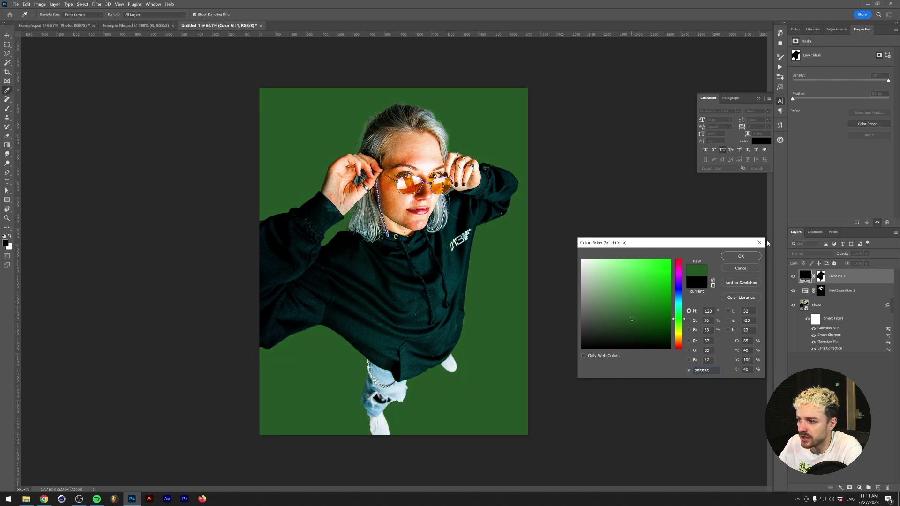
left_click(741, 256)
Step: Set the colour fill to Overlay and mute its green to a greyer #395139
left_click(813, 255)
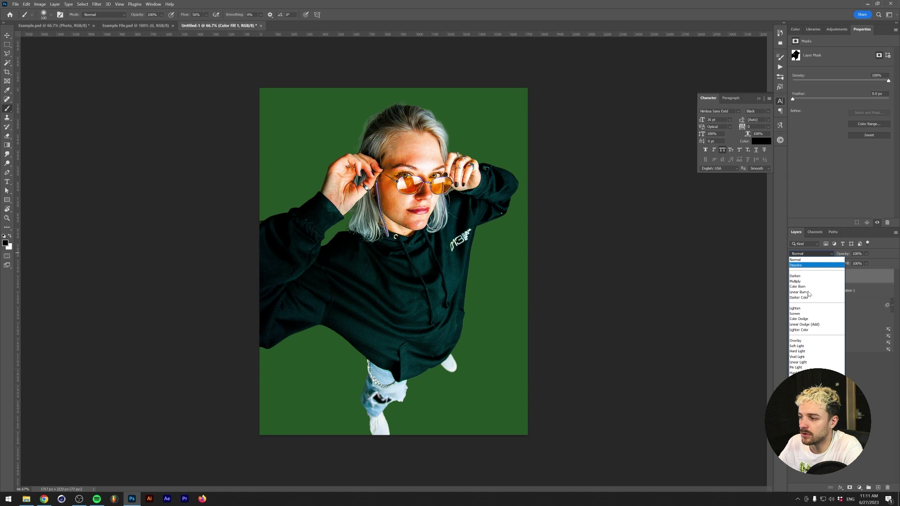
left_click(796, 340)
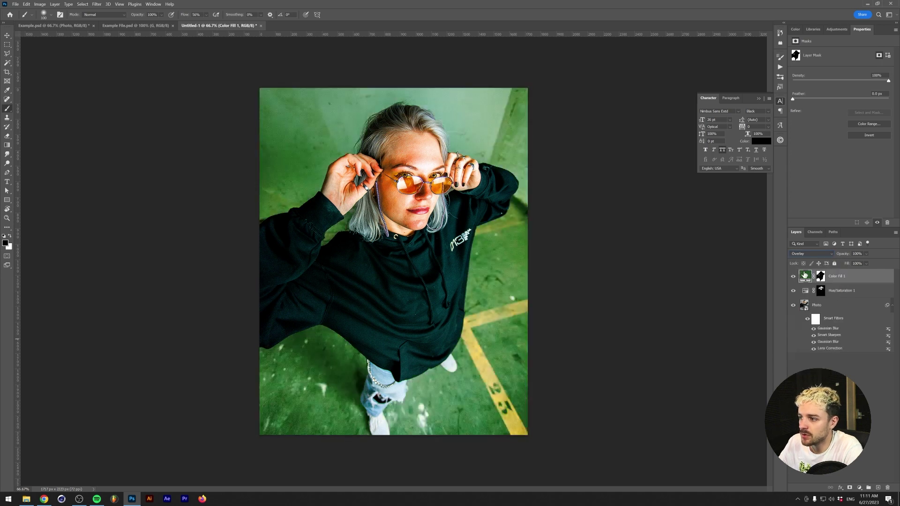
double_click(805, 276)
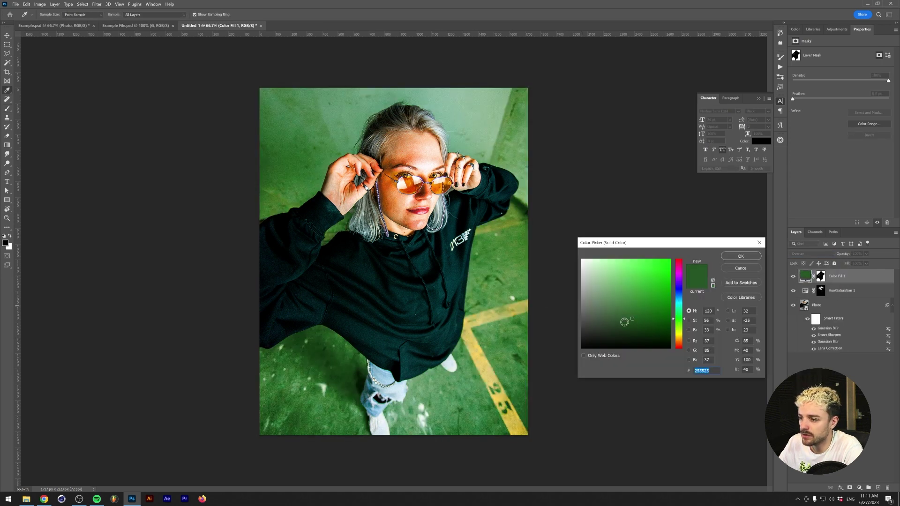
left_click_drag(604, 319, 608, 320)
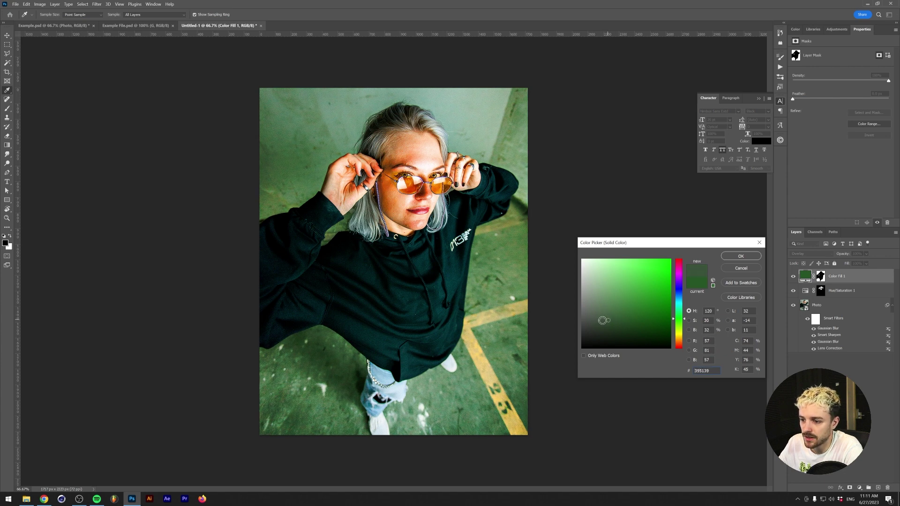
left_click(741, 256)
key("b")
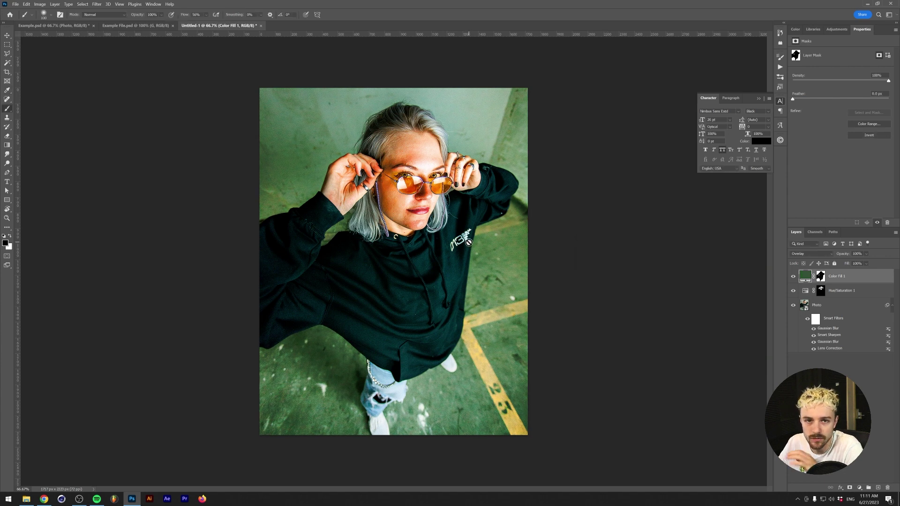
left_click(837, 30)
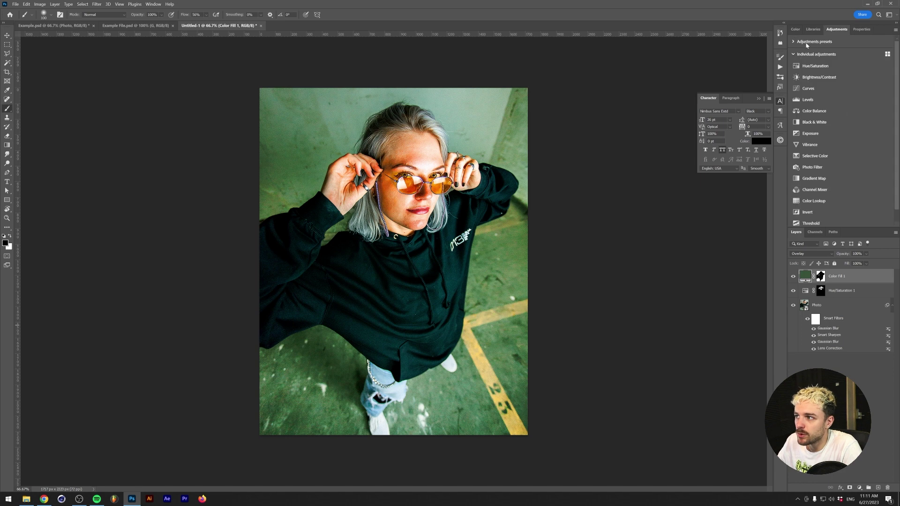
Step: Add a Curves adjustment layer with the black point raised to fade the shadows
left_click(816, 89)
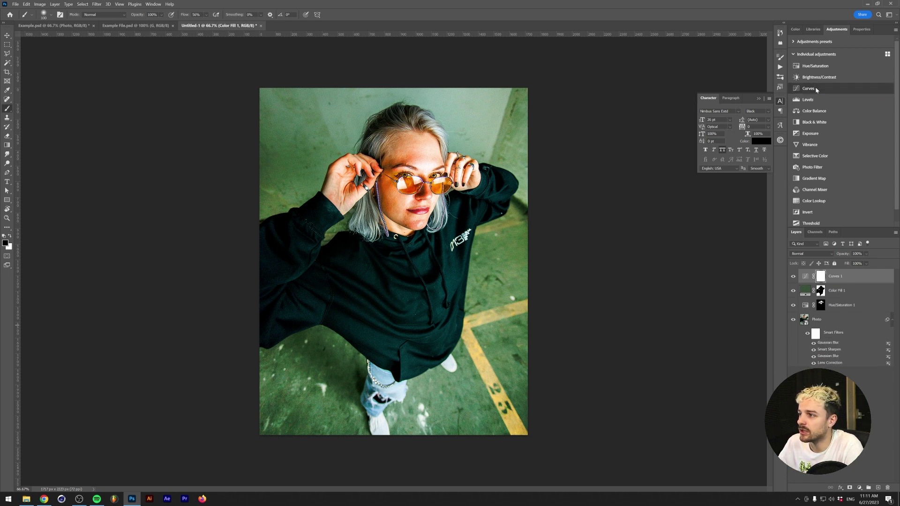
left_click_drag(804, 149, 805, 142)
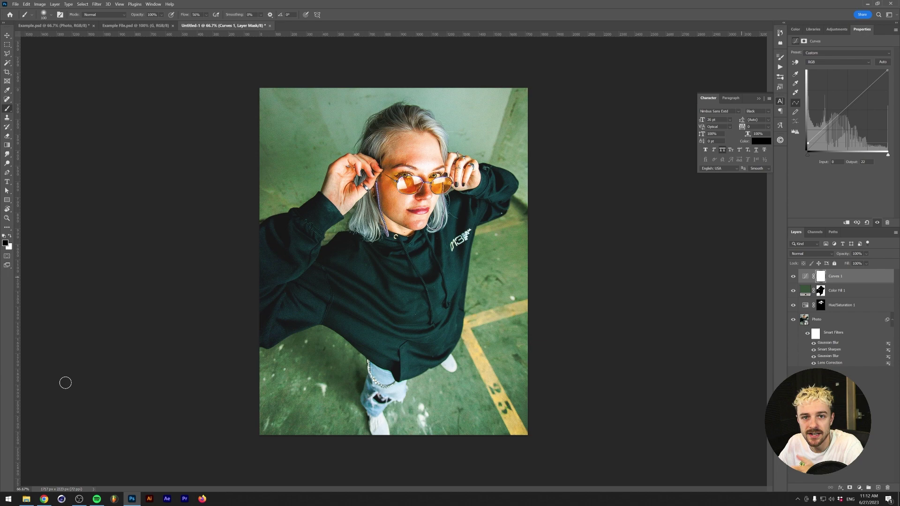
left_click(26, 499)
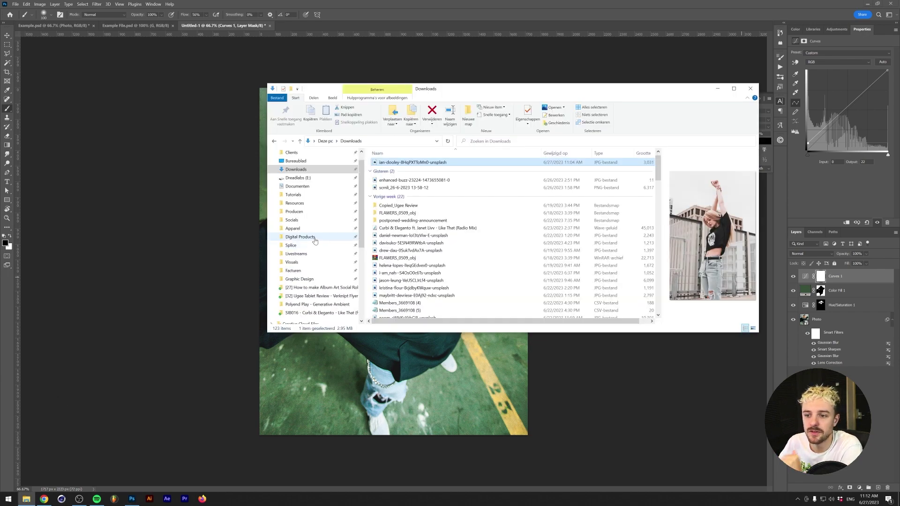
Step: Drag the Photocopy-2 texture from the Dreadlabs folder onto the canvas as a placed layer
left_click(294, 203)
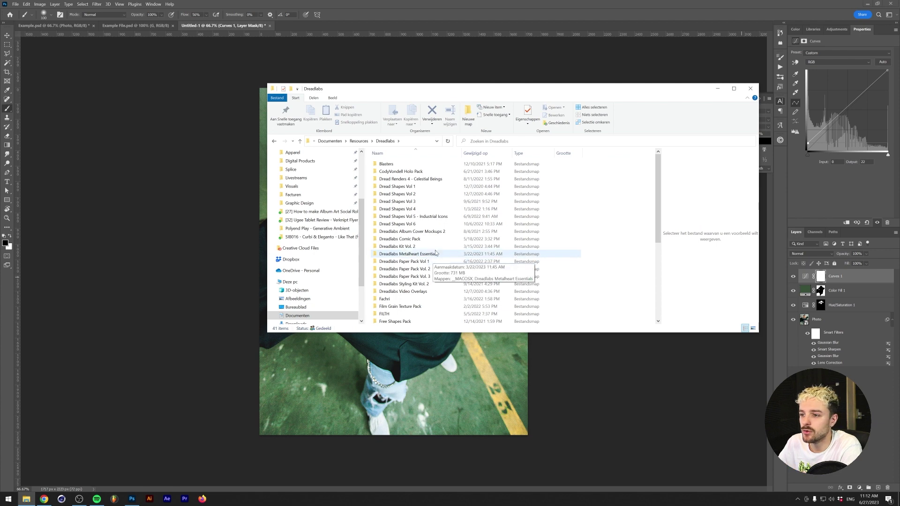
scroll(430, 272, "down", 3)
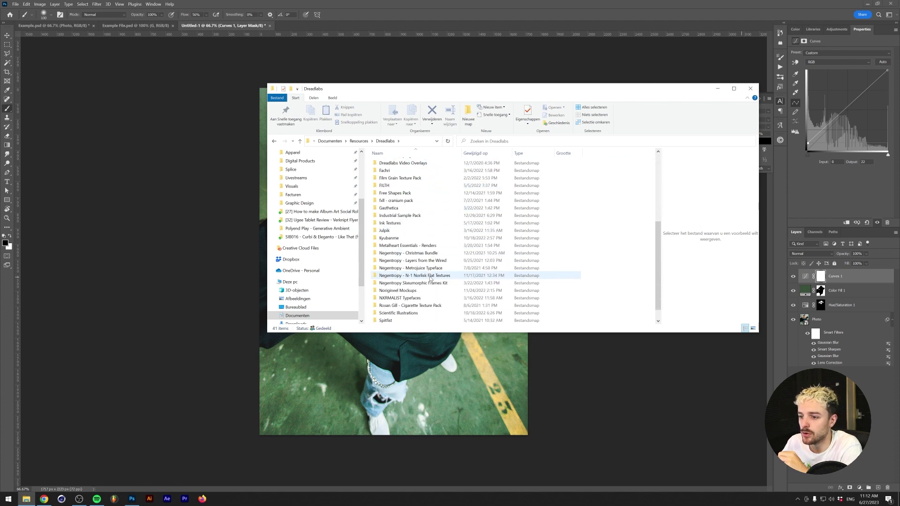
scroll(430, 272, "up", 3)
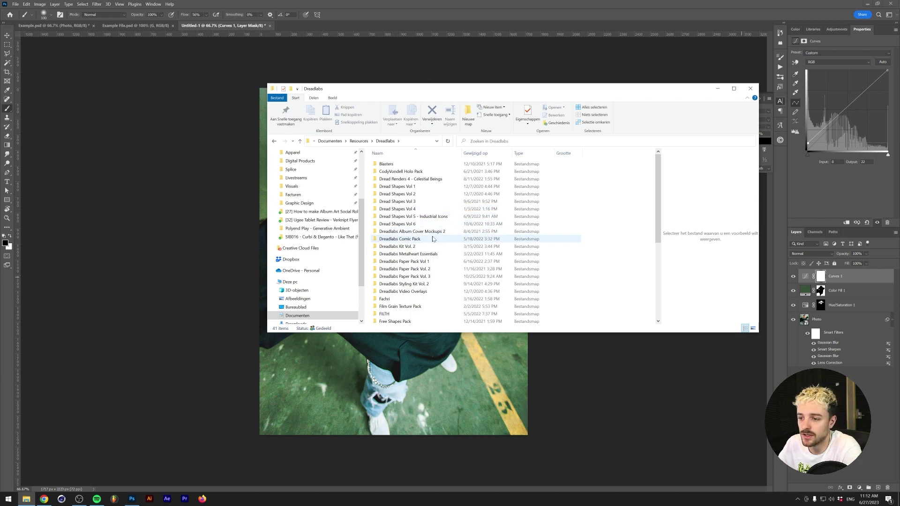
left_click_drag(433, 239, 483, 257)
Step: Commit the placed photocopy texture, desaturate it to -100 and set its blend mode to Screen
key("Return")
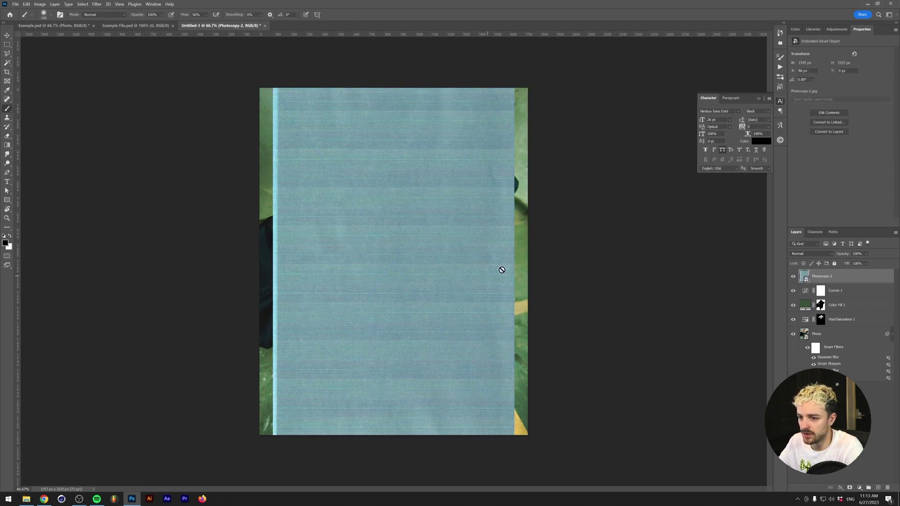
key("ctrl+u")
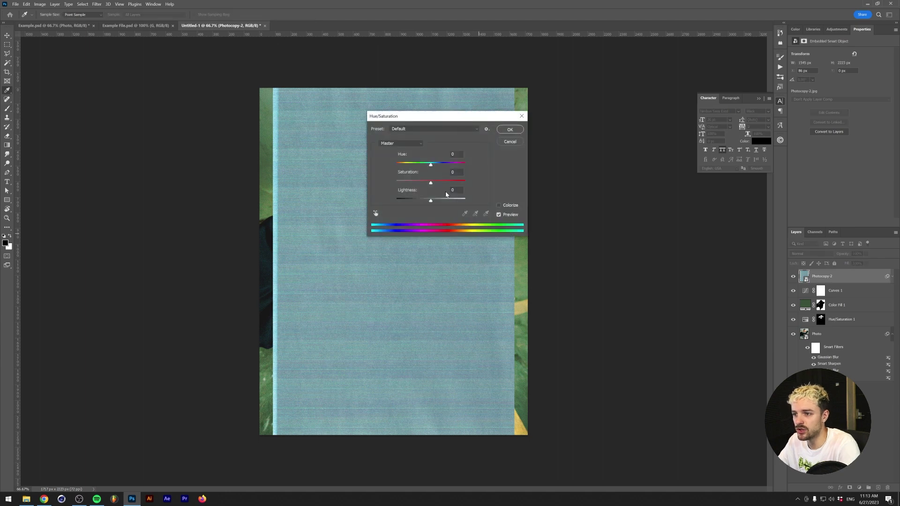
left_click_drag(433, 184, 358, 179)
left_click(510, 129)
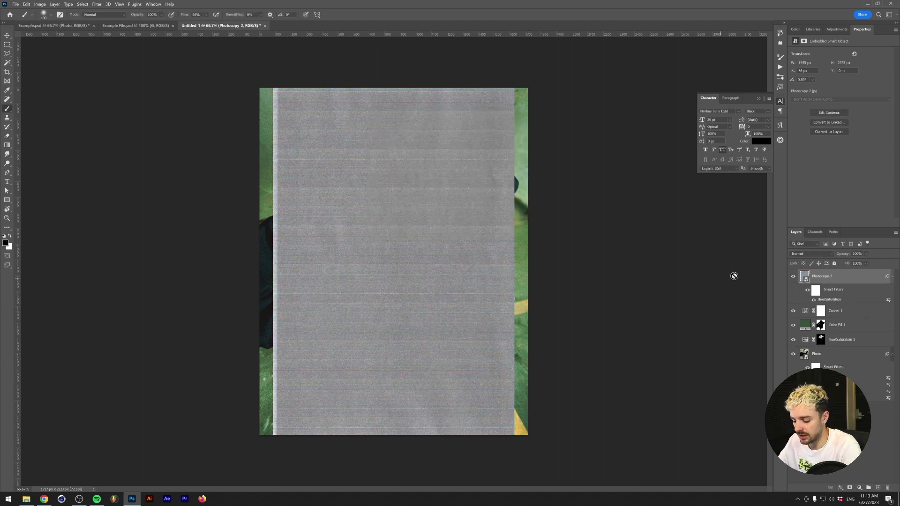
left_click(804, 254)
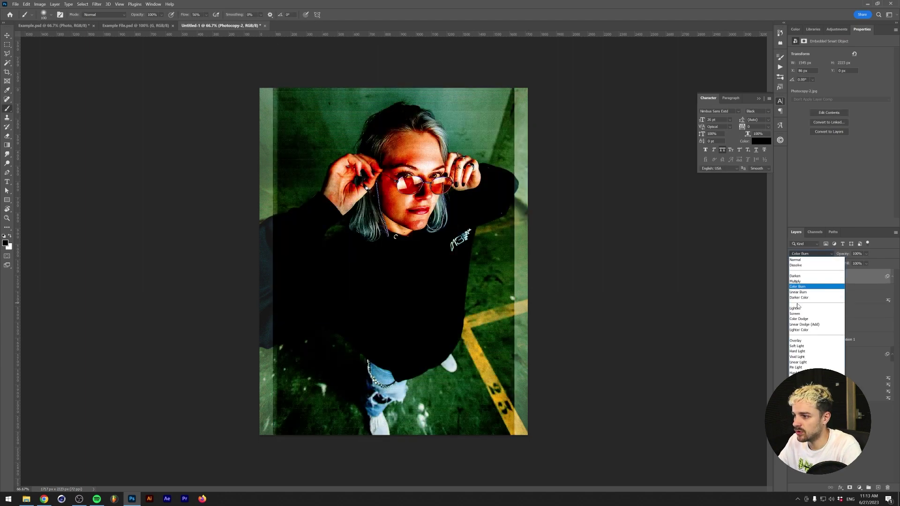
left_click(816, 314)
Step: Stretch the texture layer wider so it covers the whole canvas
key("ctrl+t")
left_click_drag(514, 260, 536, 261)
key("Return")
Step: Tone the texture with Curves, darkening the shadows and bowing the curve down
key("ctrl+m")
left_click_drag(364, 238, 394, 242)
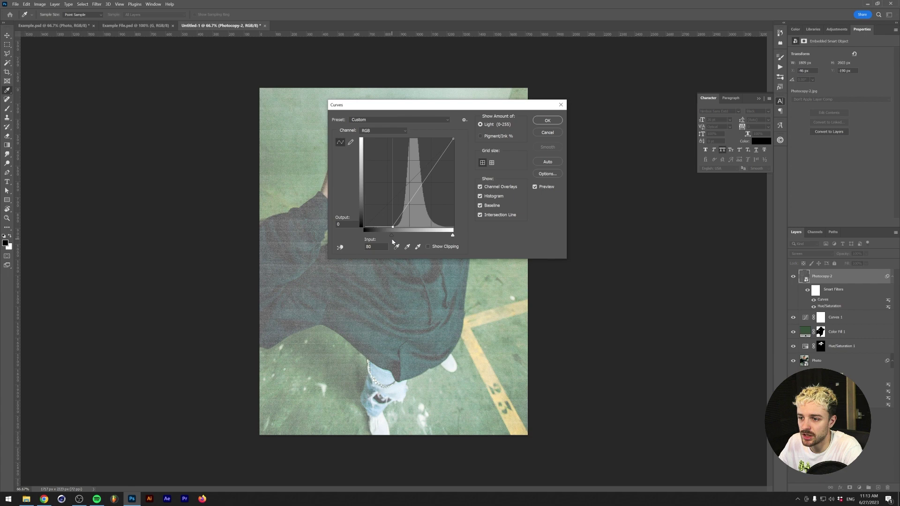
left_click_drag(396, 105, 584, 194)
left_click_drag(601, 288, 620, 273)
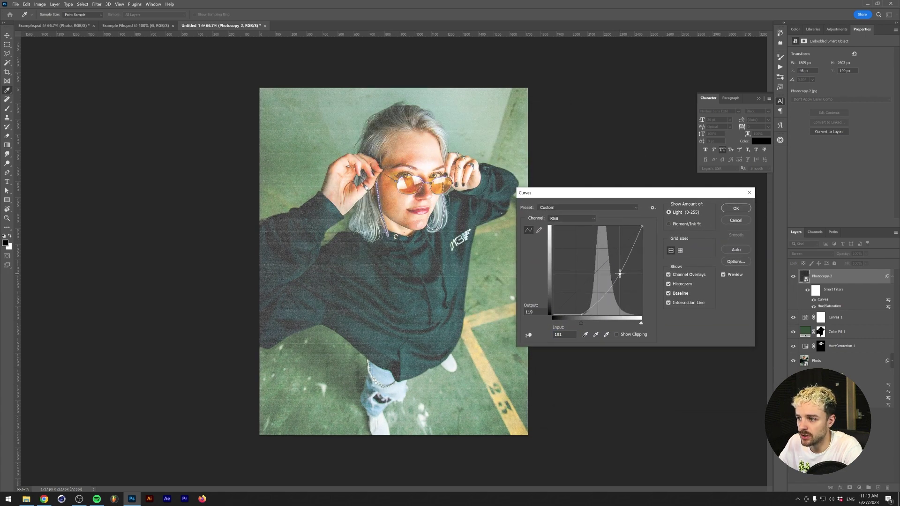
left_click(735, 209)
Step: Duplicate the photocopy texture layer and set the copy's blend mode to Multiply
key("ctrl+j")
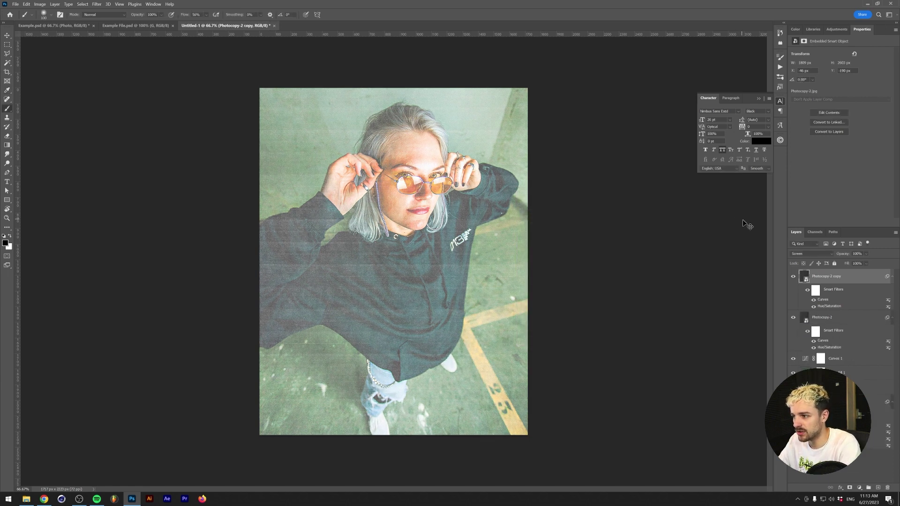
left_click(803, 254)
left_click(806, 271)
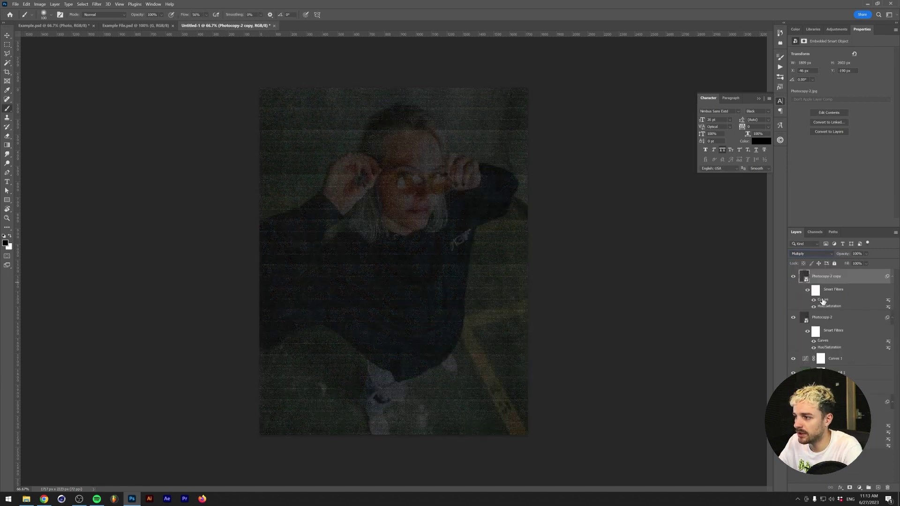
Step: Edit the copy's Curves filter to raise the midtones and white point, then compare against the clean photo
double_click(823, 300)
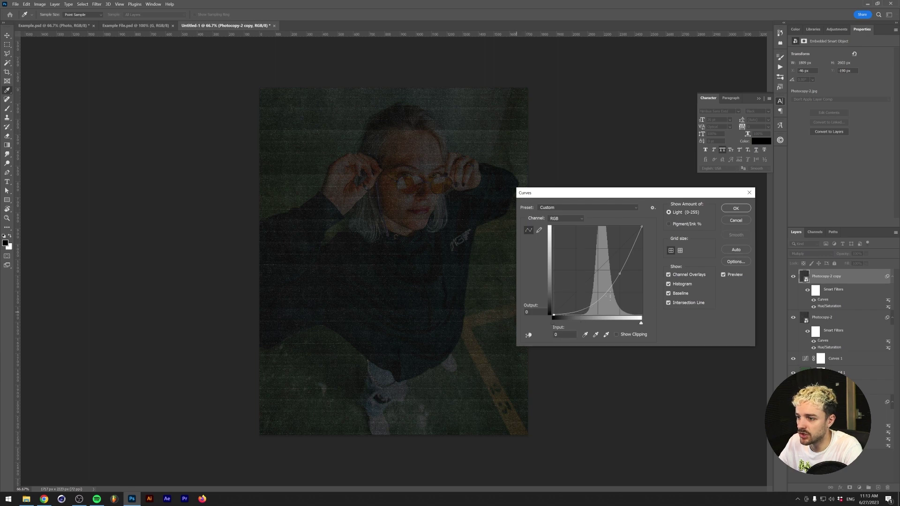
left_click_drag(619, 274, 587, 247)
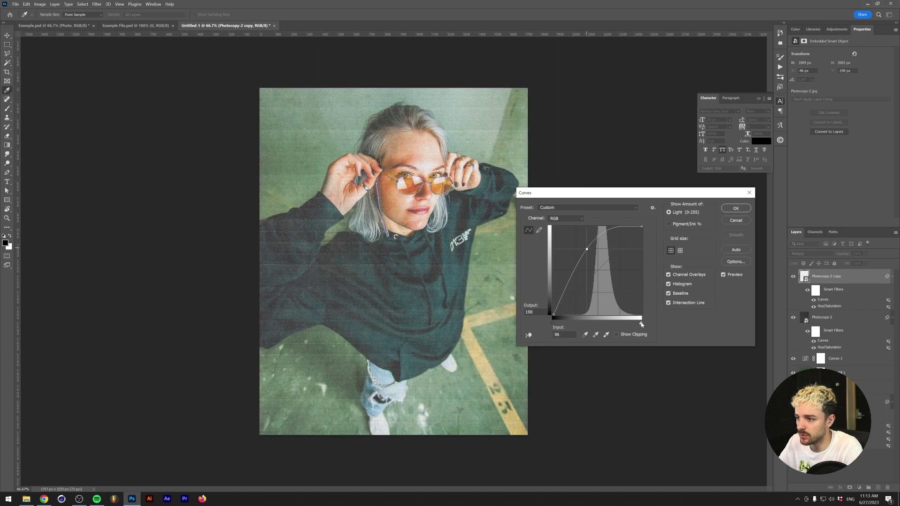
left_click_drag(626, 325, 611, 317)
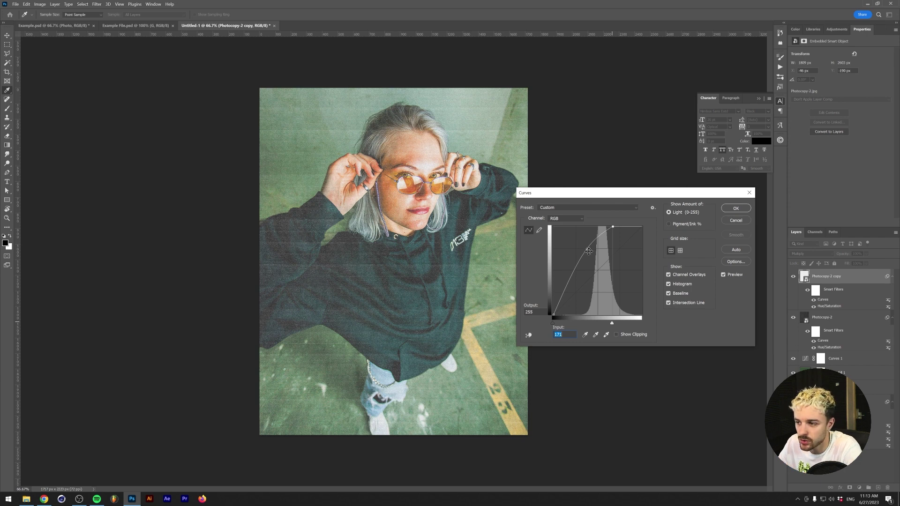
left_click_drag(585, 249, 580, 247)
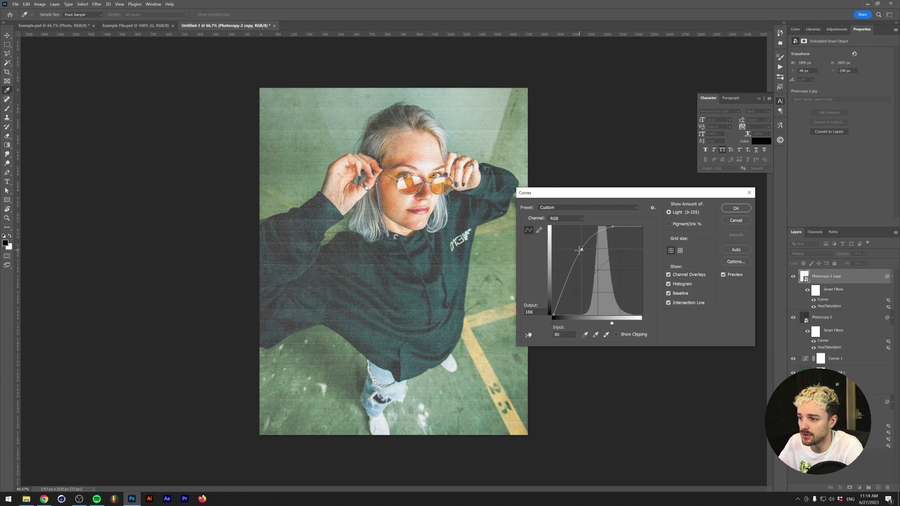
key("Return")
left_click(794, 276)
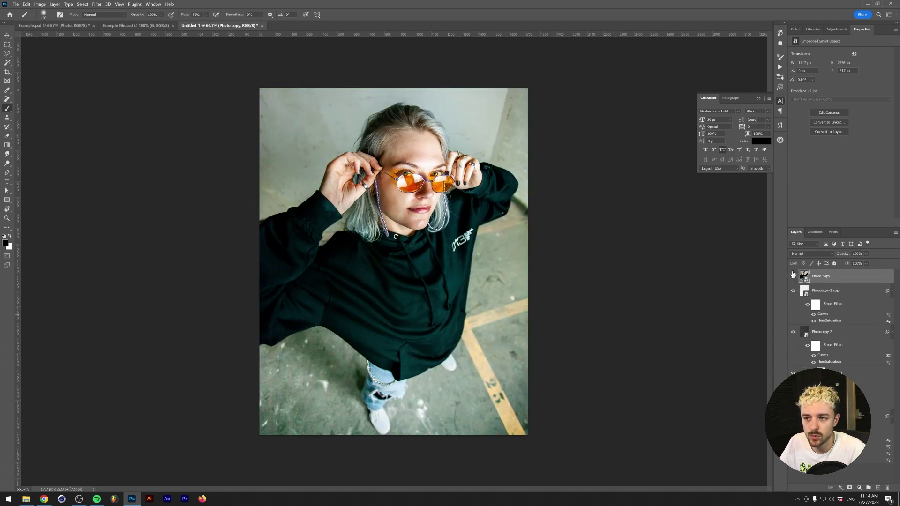
left_click(792, 277)
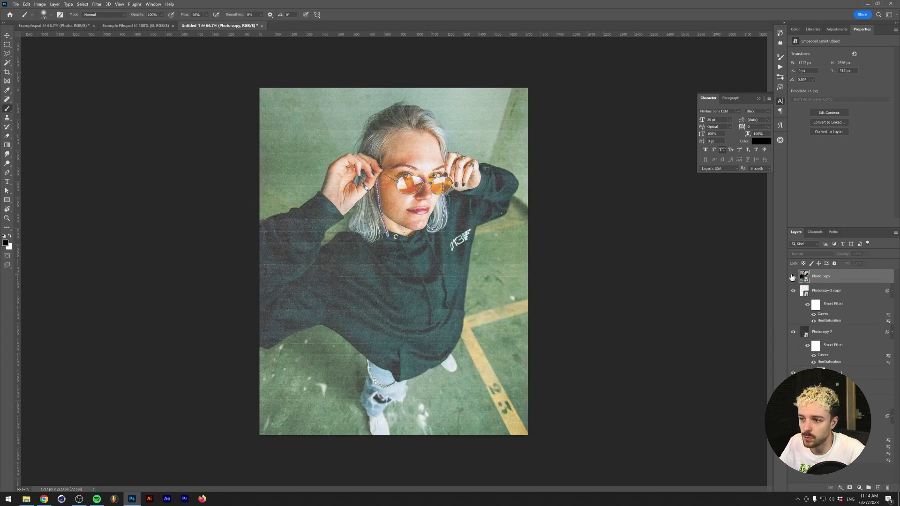